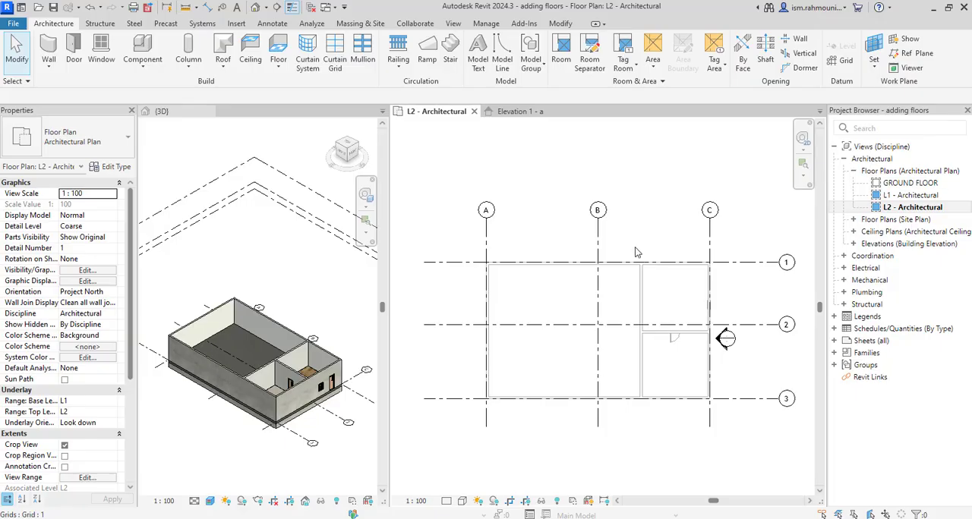
Start a roof by footprint on L2 and create its boundary by picking the four exterior walls.
click(933, 209)
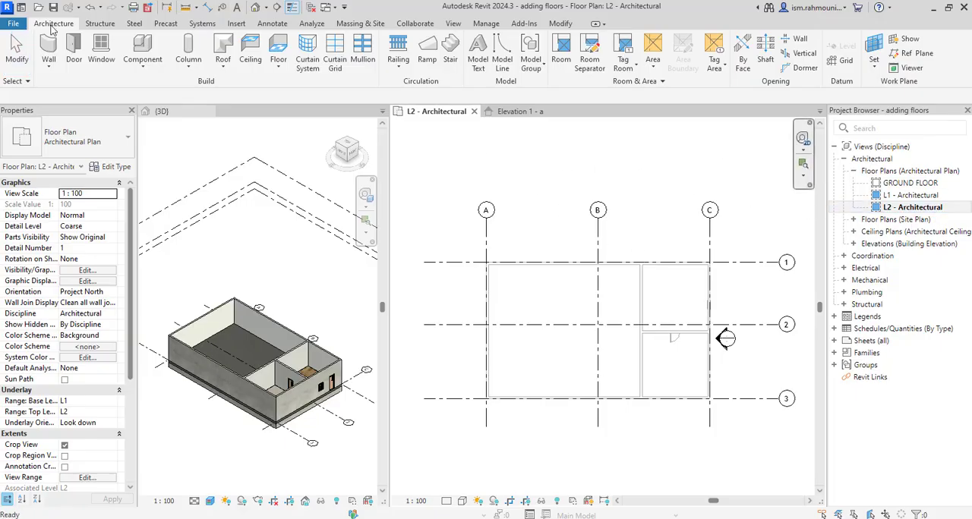
click(224, 68)
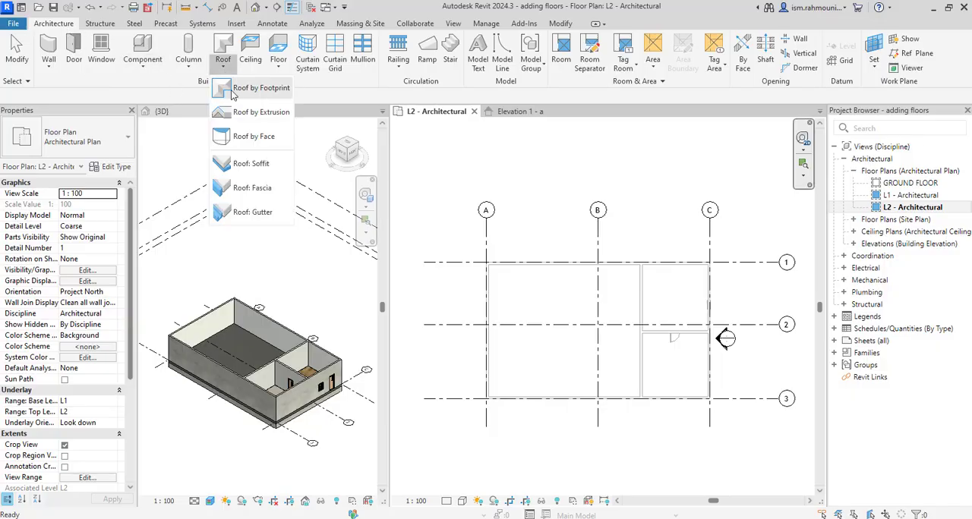
click(237, 89)
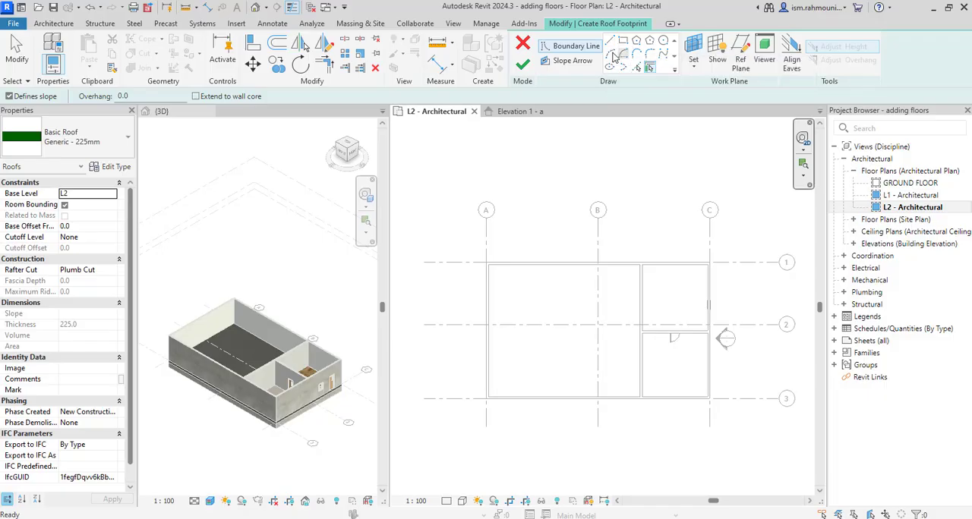
click(650, 70)
click(562, 263)
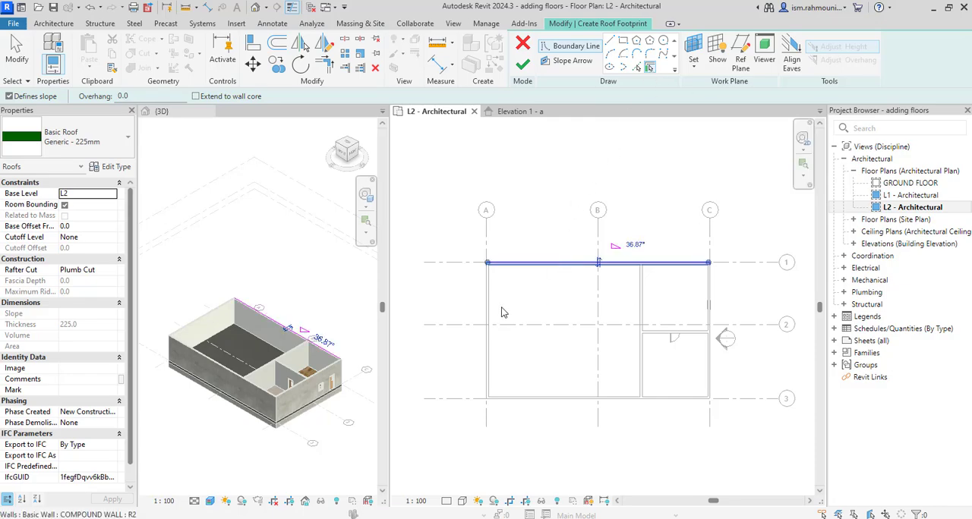
click(487, 314)
click(566, 404)
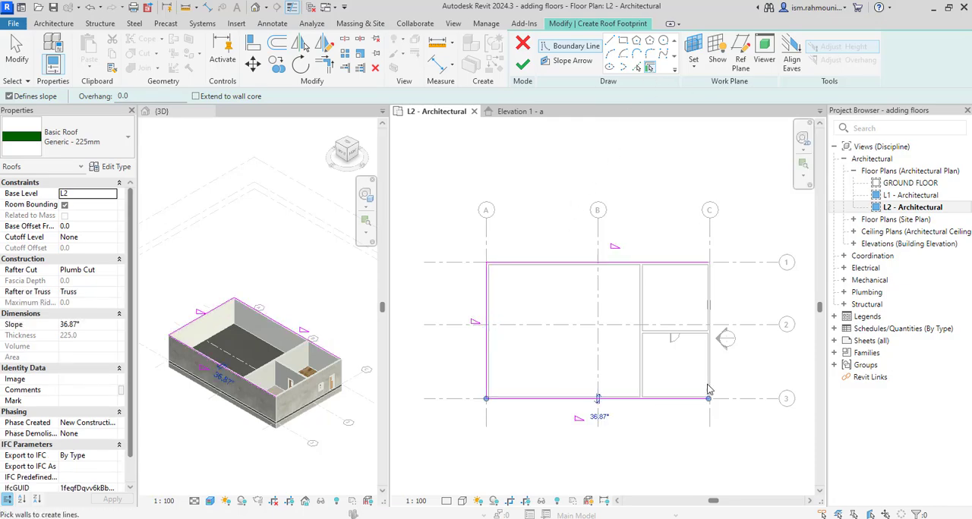
click(711, 357)
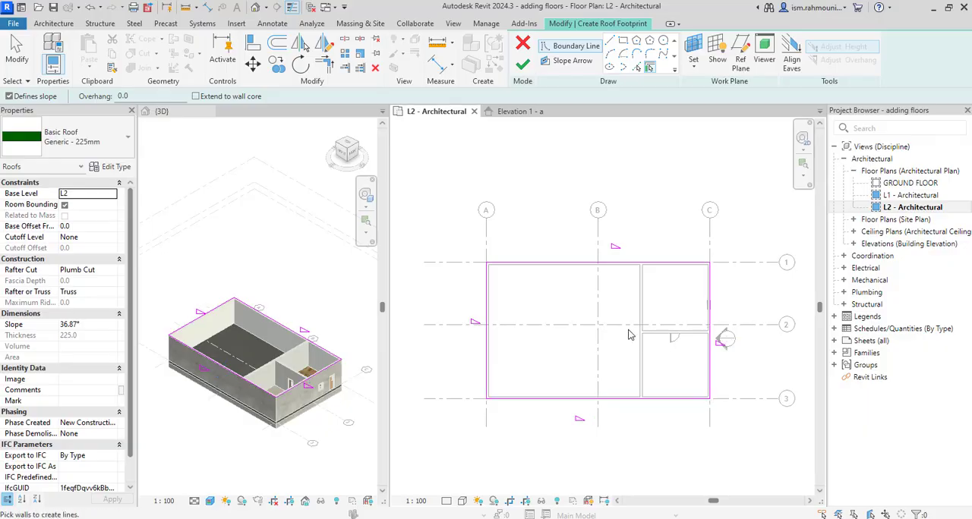
key(Escape)
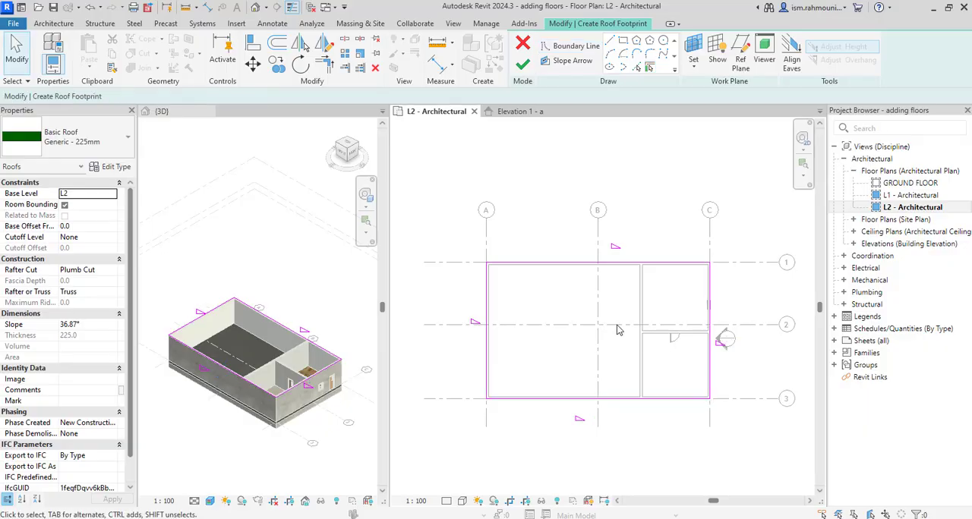
Turn off Defines Slope for the boundary lines along grids 1 and 3, and finish the gable roof.
click(612, 263)
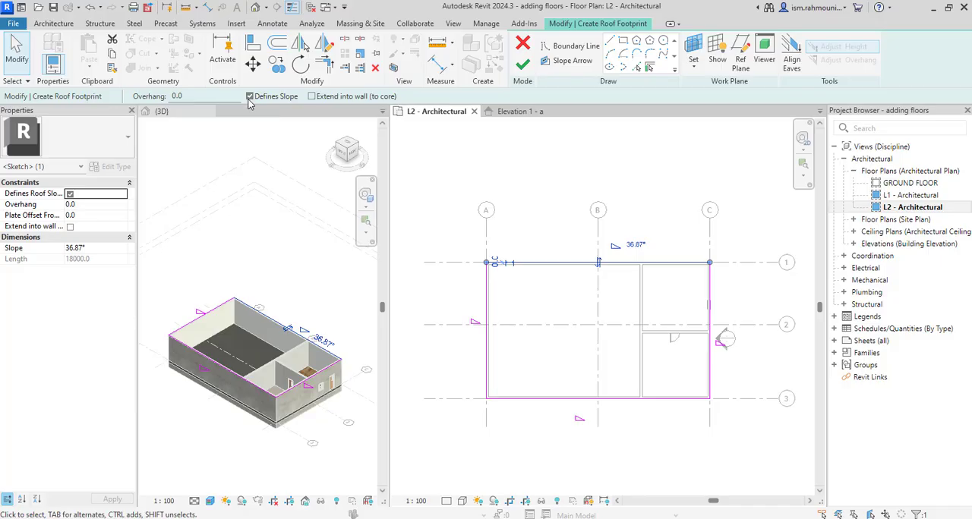
click(250, 96)
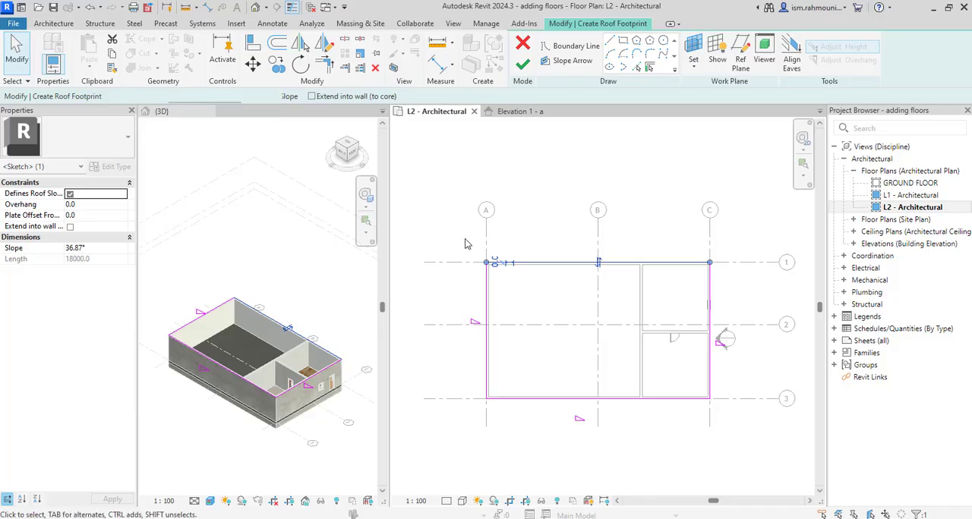
click(597, 376)
click(617, 398)
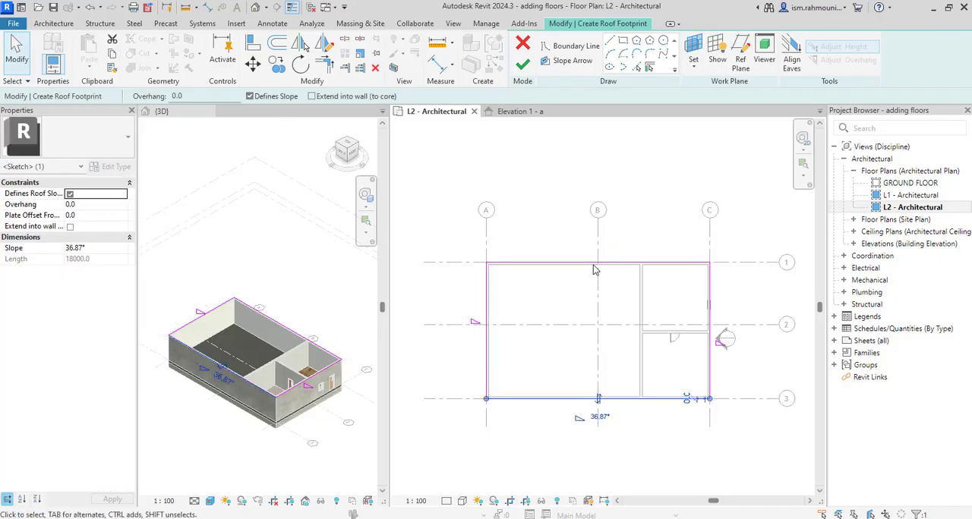
click(250, 96)
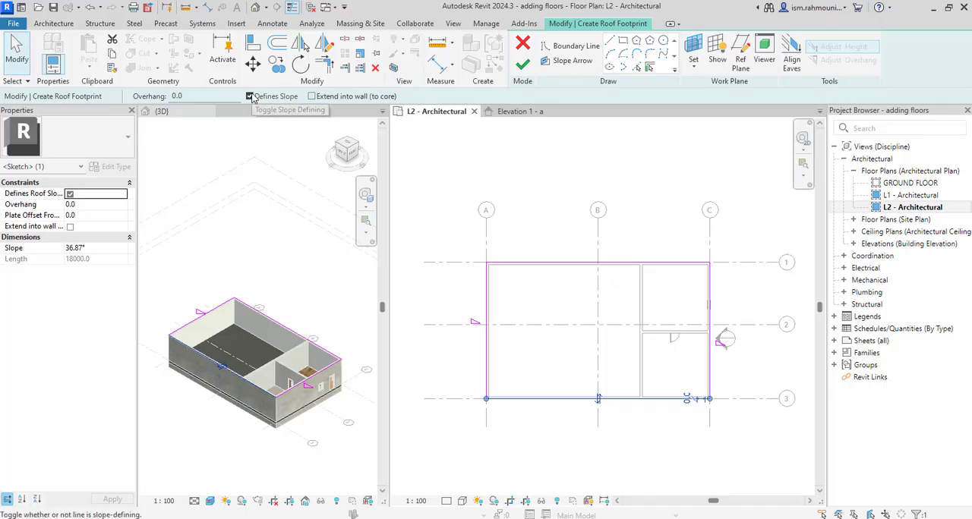
click(634, 295)
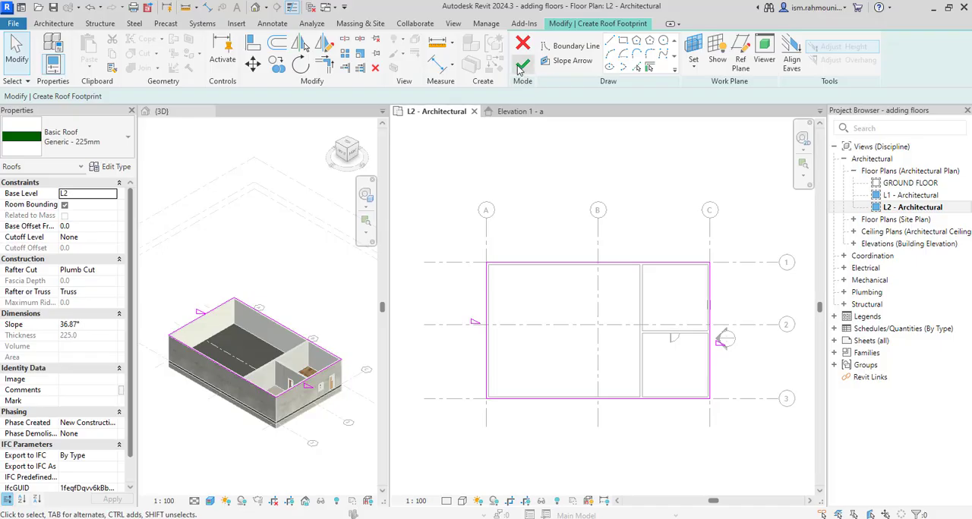
click(523, 65)
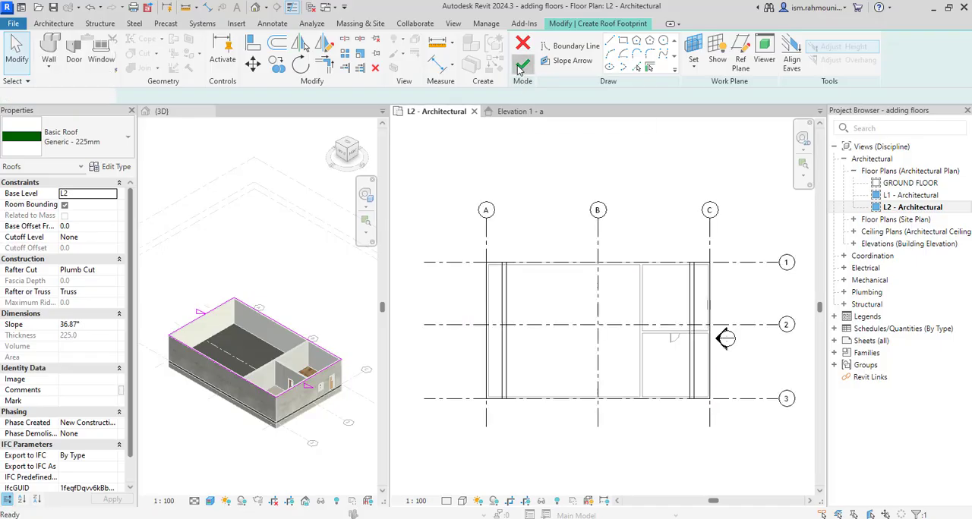
click(616, 322)
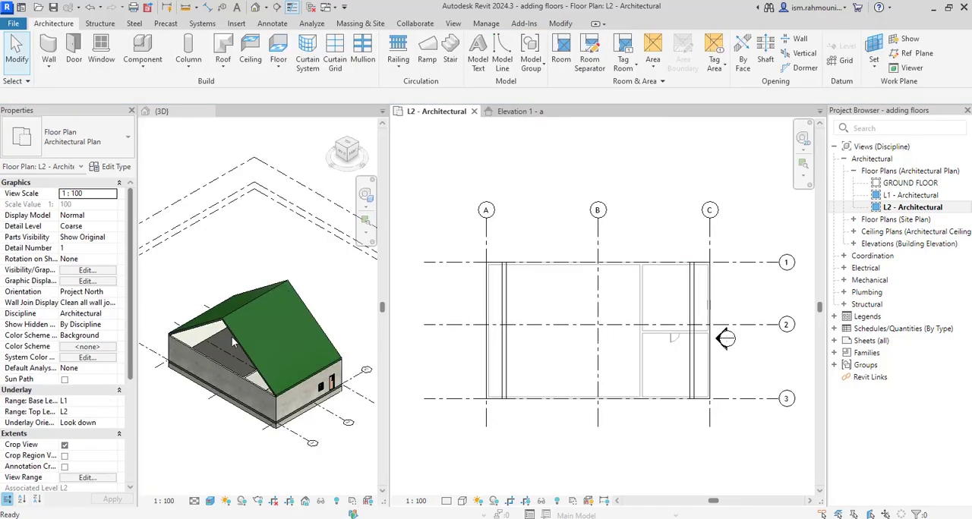
Set the gable roof's slope to 30° and apply the change.
click(240, 331)
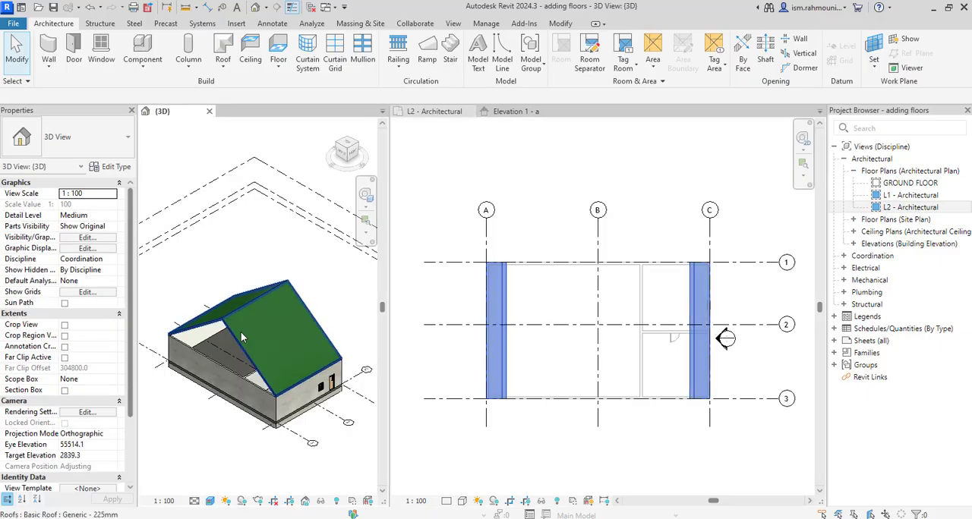
click(241, 332)
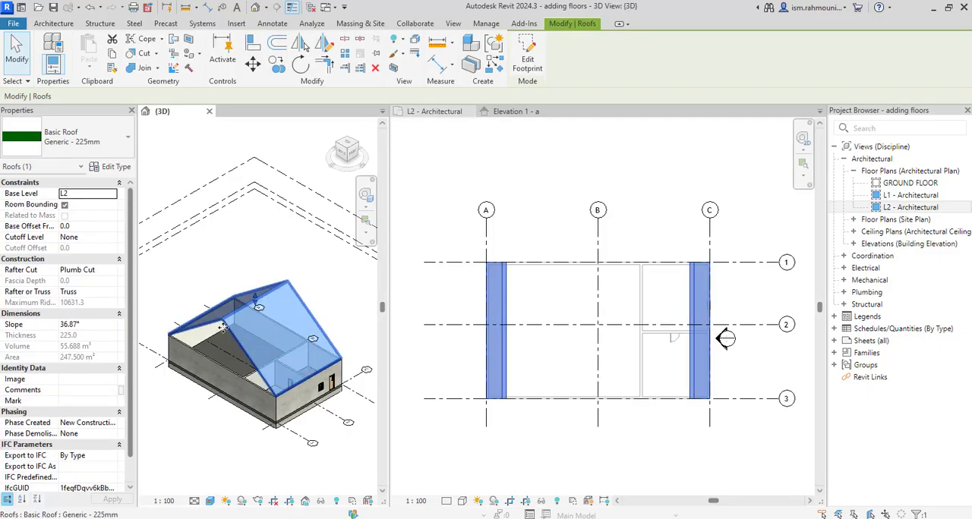
click(97, 327)
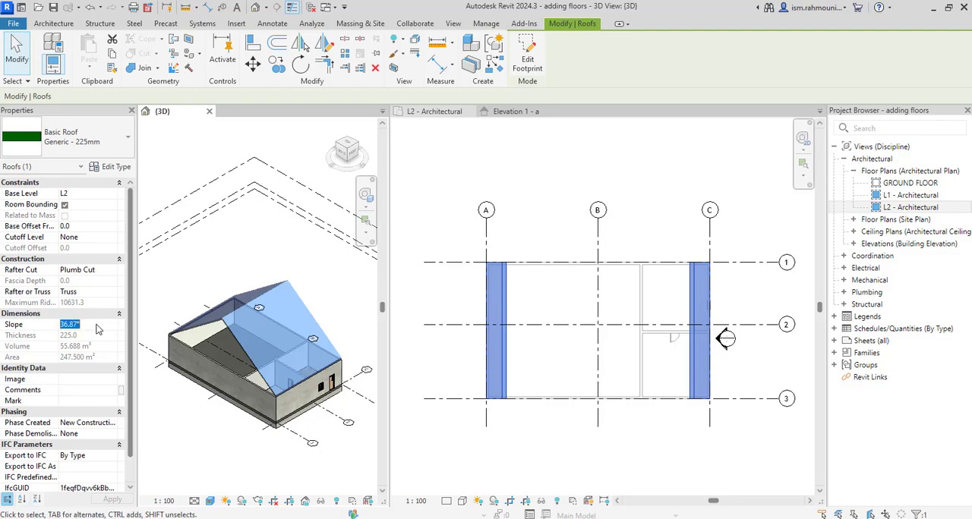
text(30)
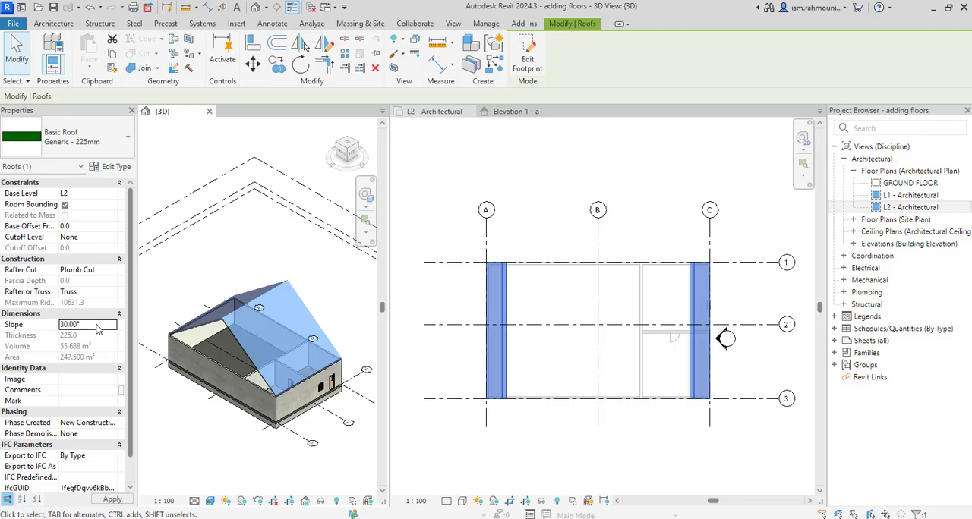
click(76, 227)
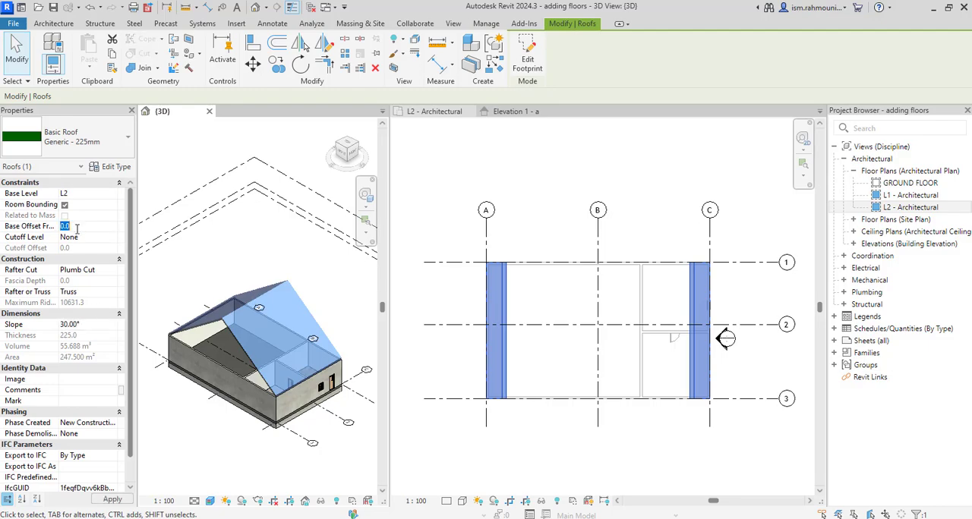
click(112, 499)
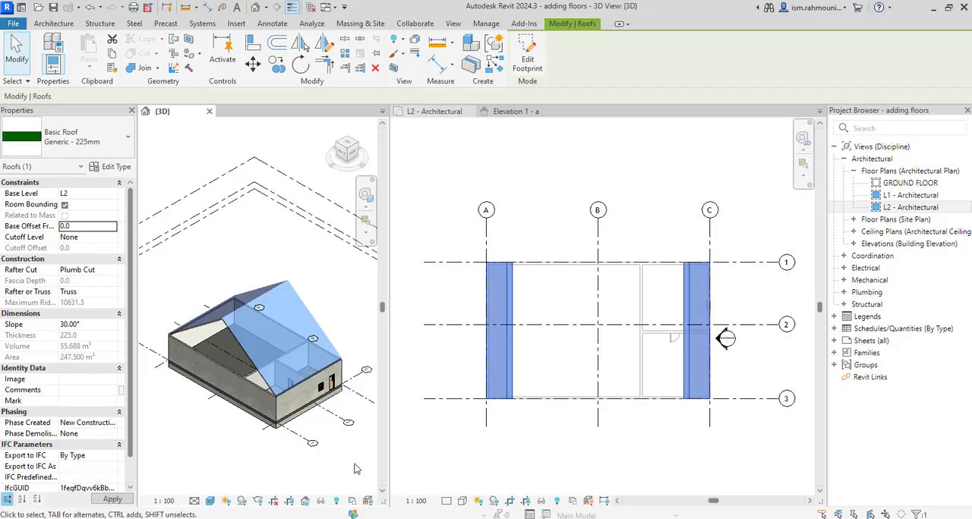
click(610, 366)
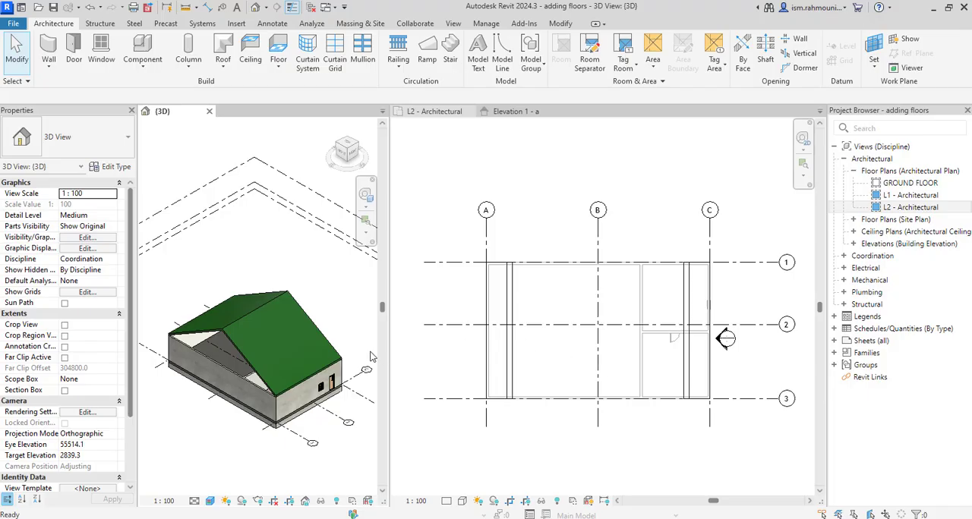
click(250, 321)
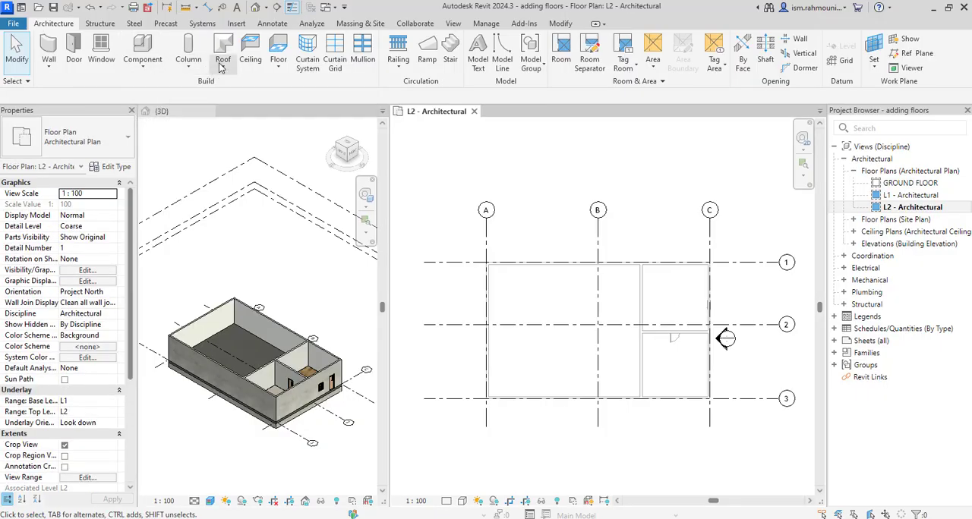
Start a roof by extrusion on the Grid : A work plane in Elevation 1 - a, with reference level L2 and 0.0 offset.
click(221, 68)
click(250, 108)
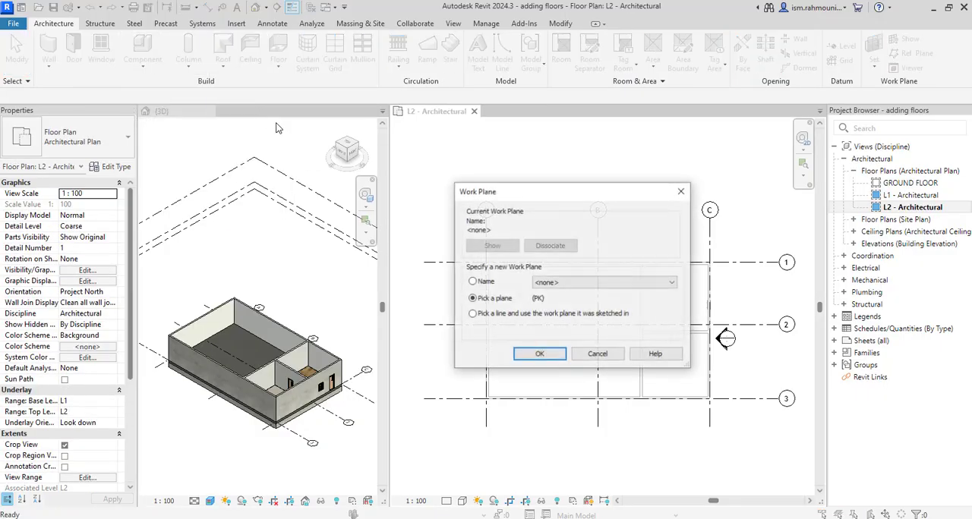
click(473, 282)
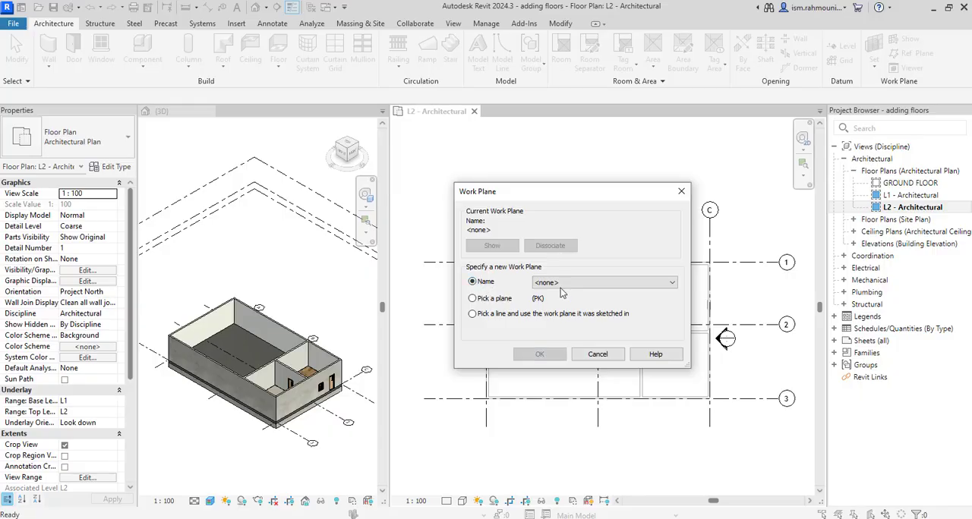
click(561, 284)
click(563, 325)
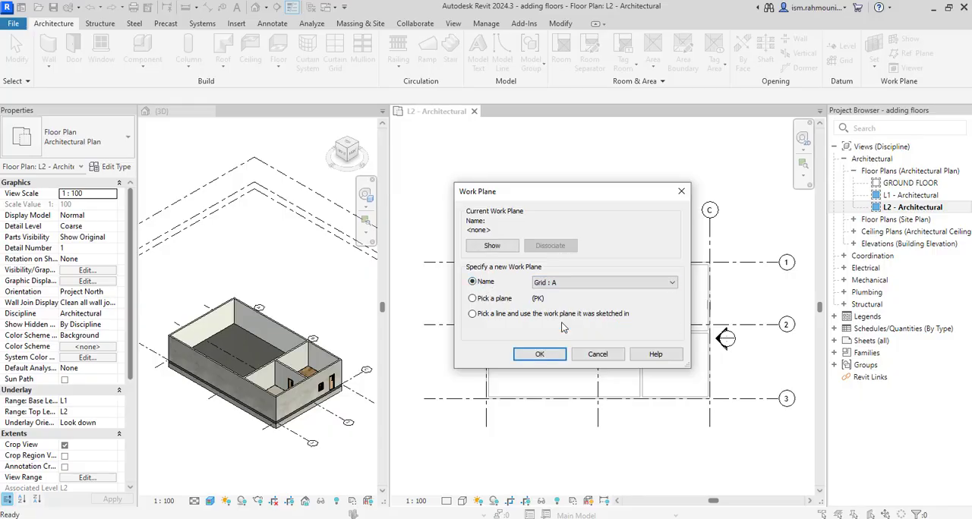
click(541, 354)
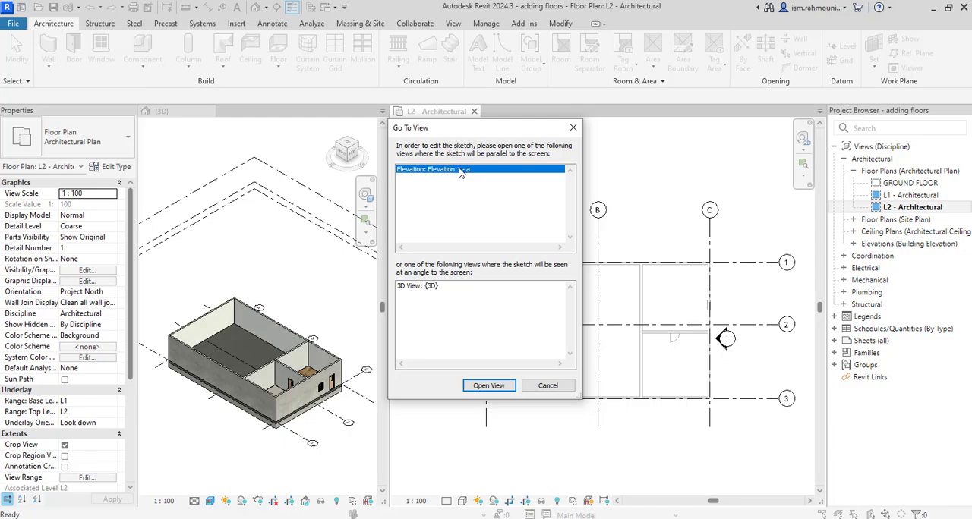
click(488, 386)
click(475, 270)
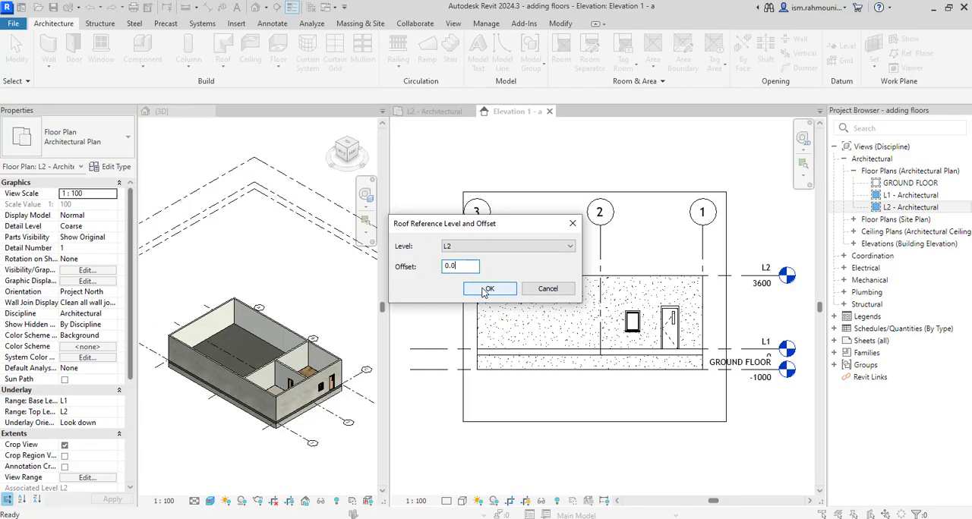
click(486, 290)
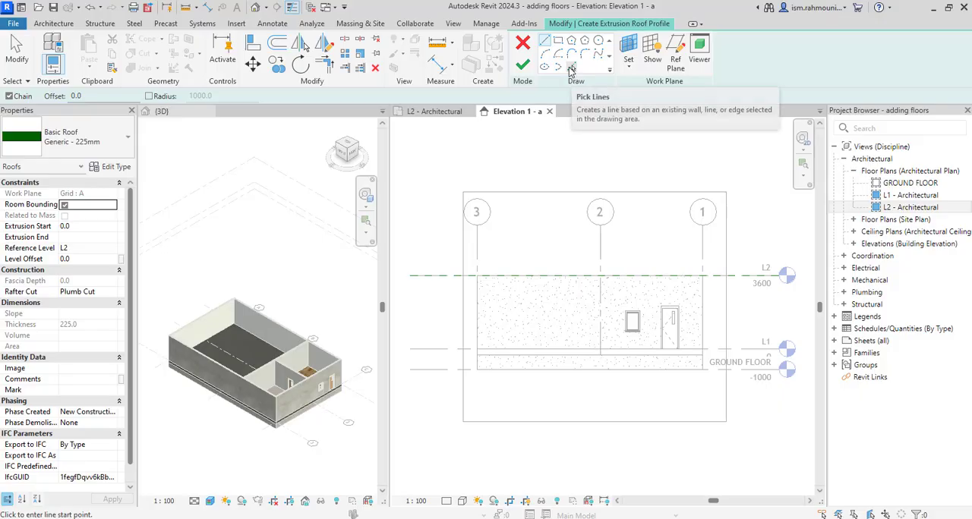
Sketch a shallow upward arc between the wall's two upper corners as the roof profile, and finish the extruded roof.
click(544, 53)
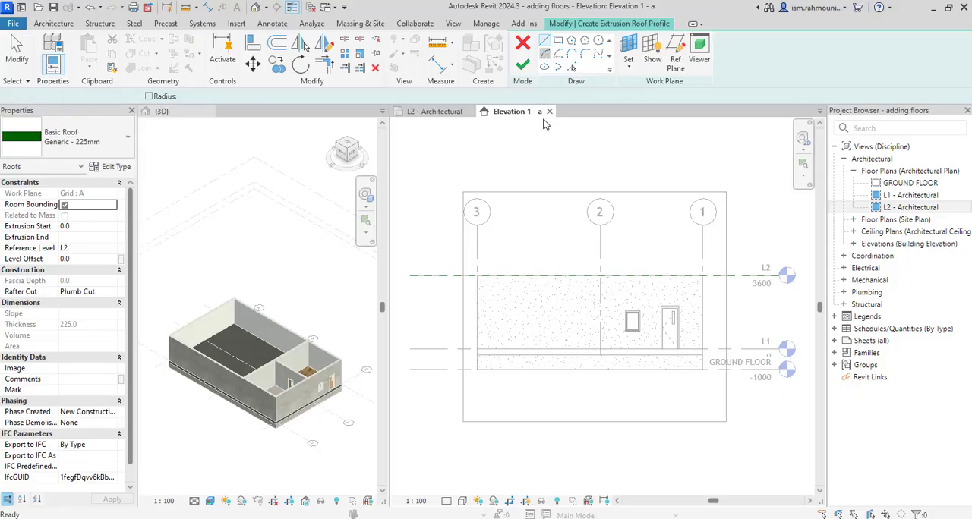
click(475, 273)
click(702, 273)
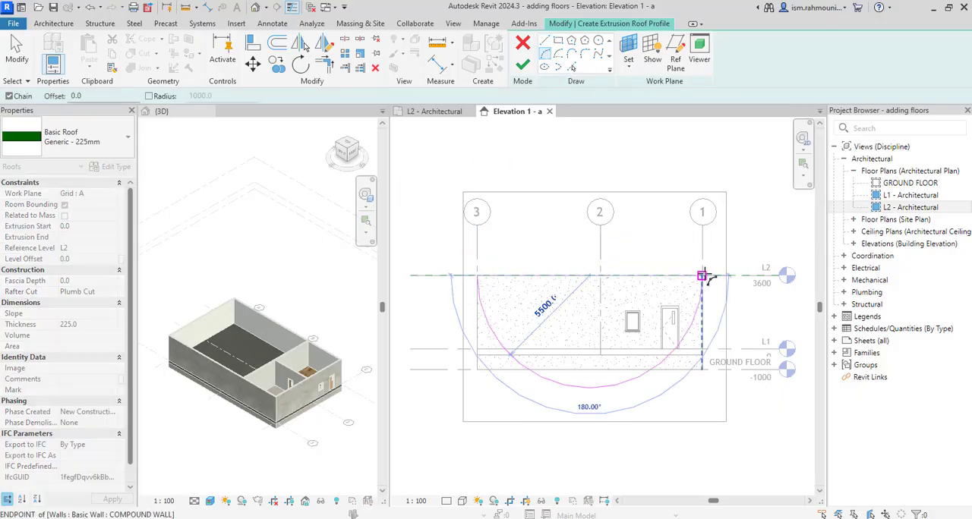
click(653, 256)
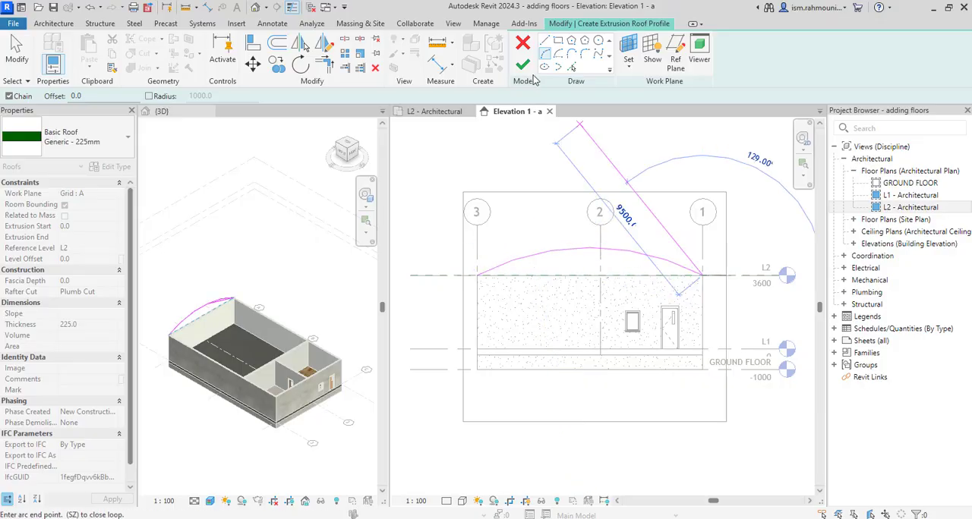
click(524, 66)
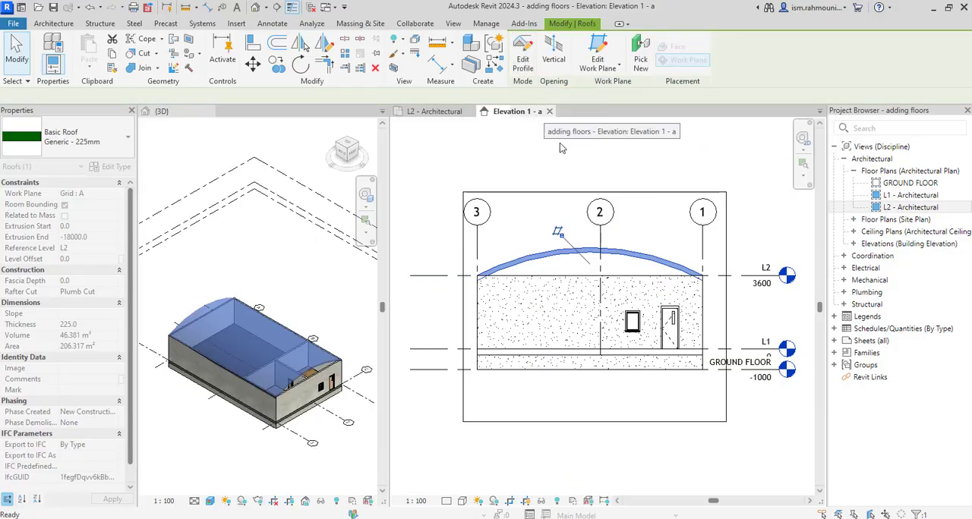
click(568, 245)
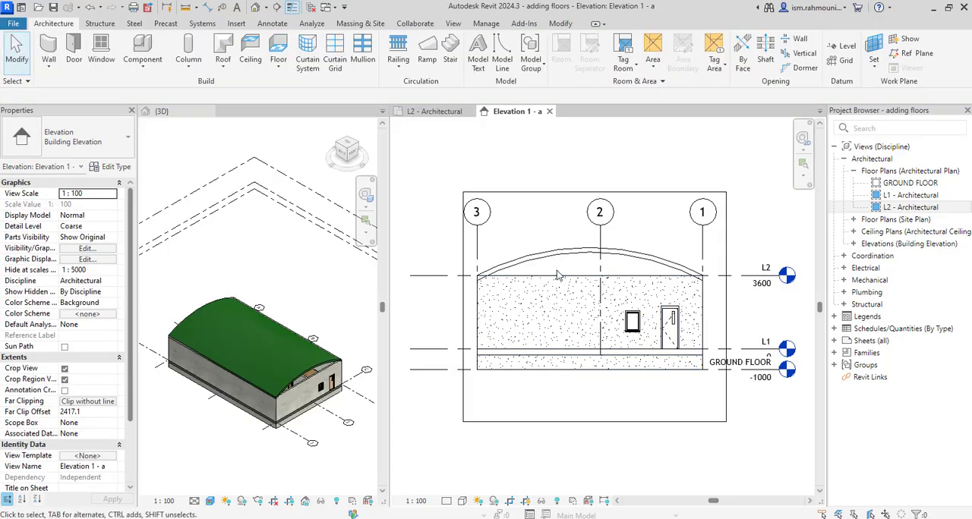
Attach the top of the end wall in Elevation 1 - a to the curved roof.
click(555, 301)
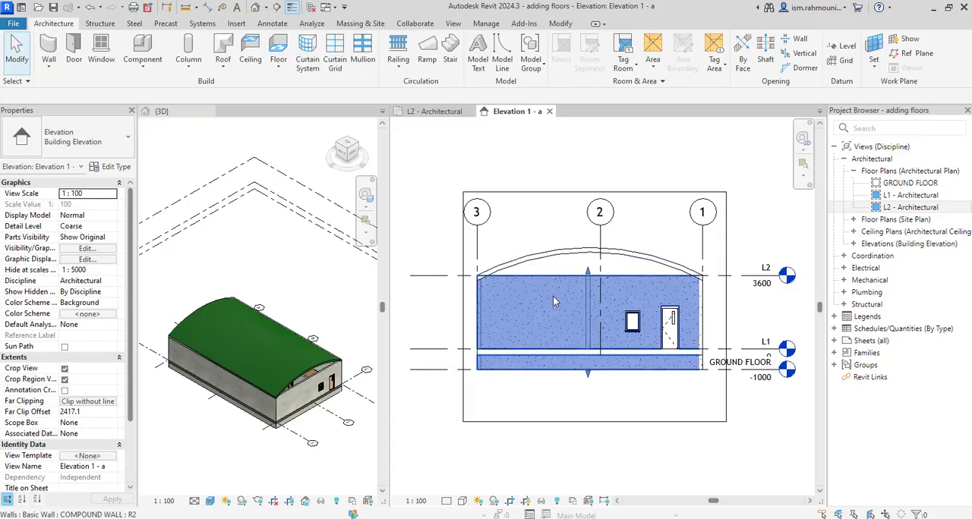
click(670, 47)
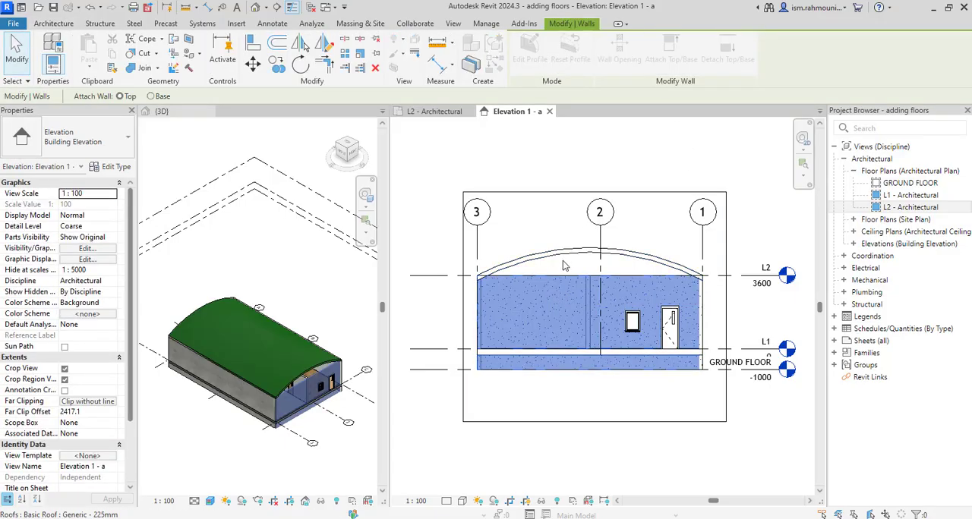
click(563, 259)
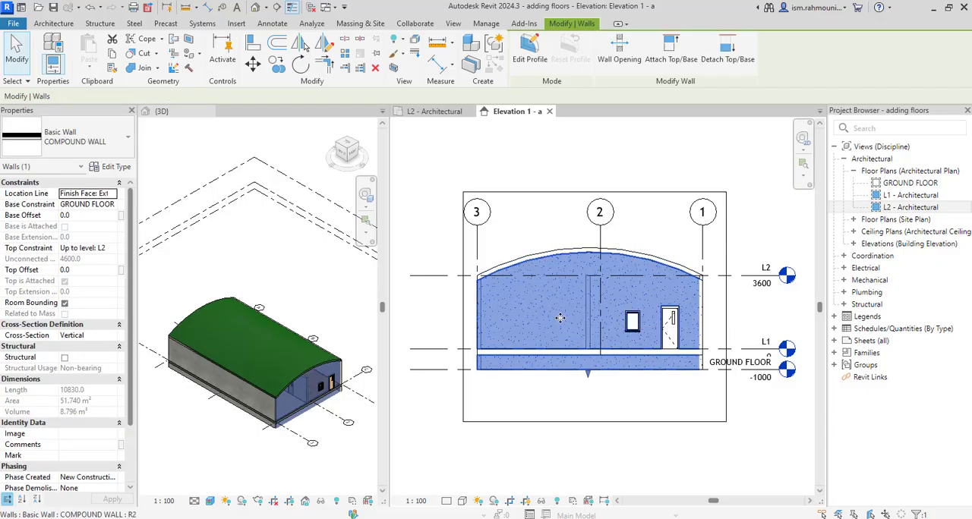
key(Escape)
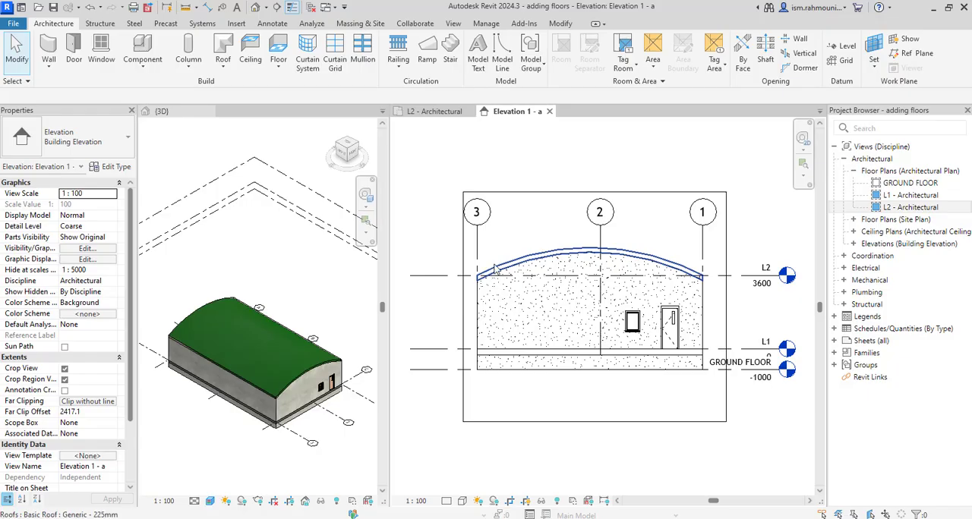
Duplicate the curved roof's type under the name "200 mm insulated concrete roof".
click(543, 254)
click(112, 167)
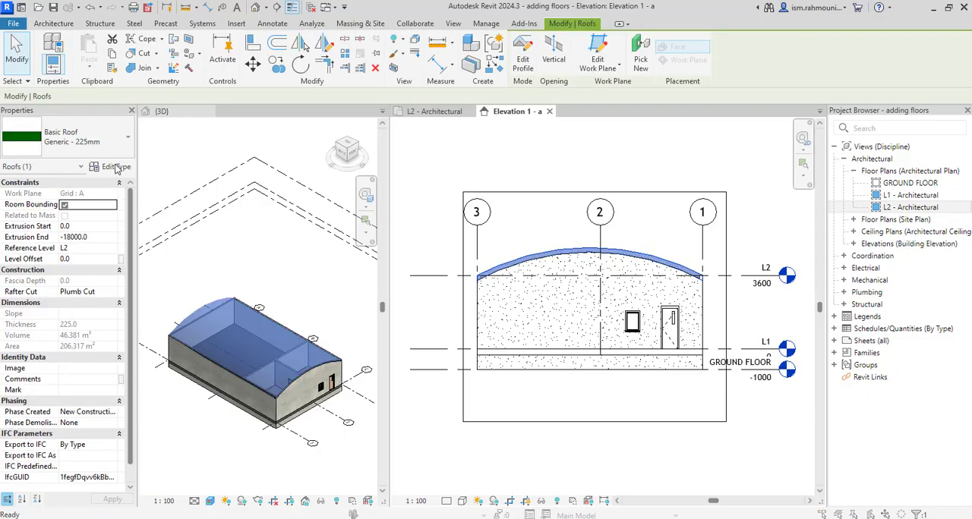
click(918, 122)
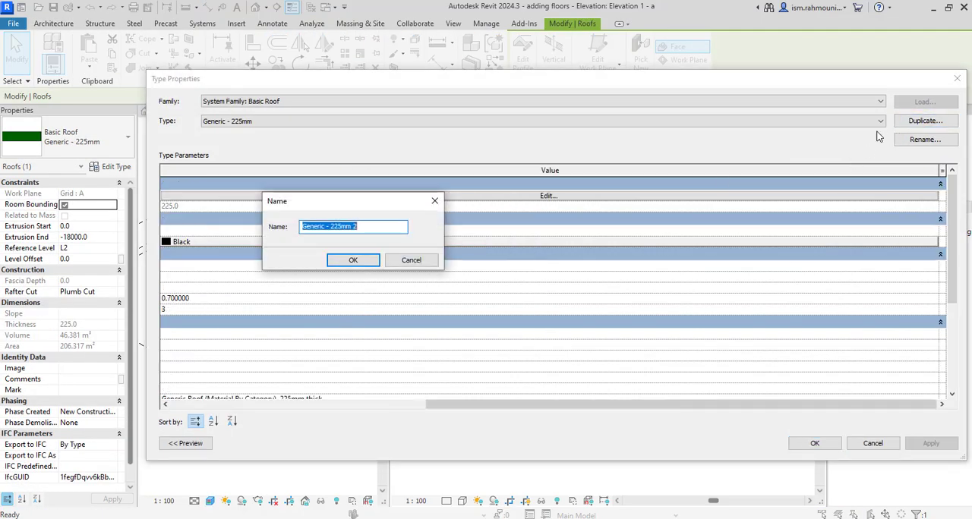
text(200 mm in)
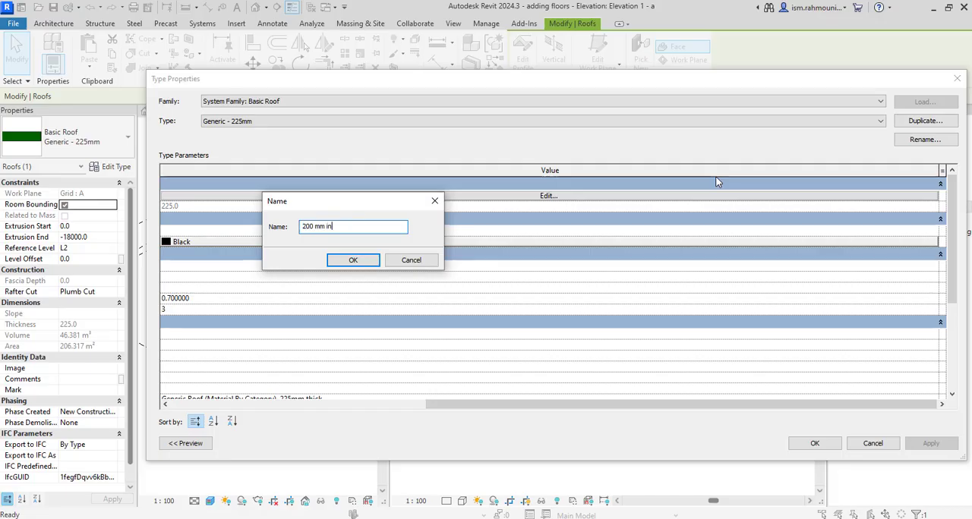
text(sulated concrete roof)
key(Return)
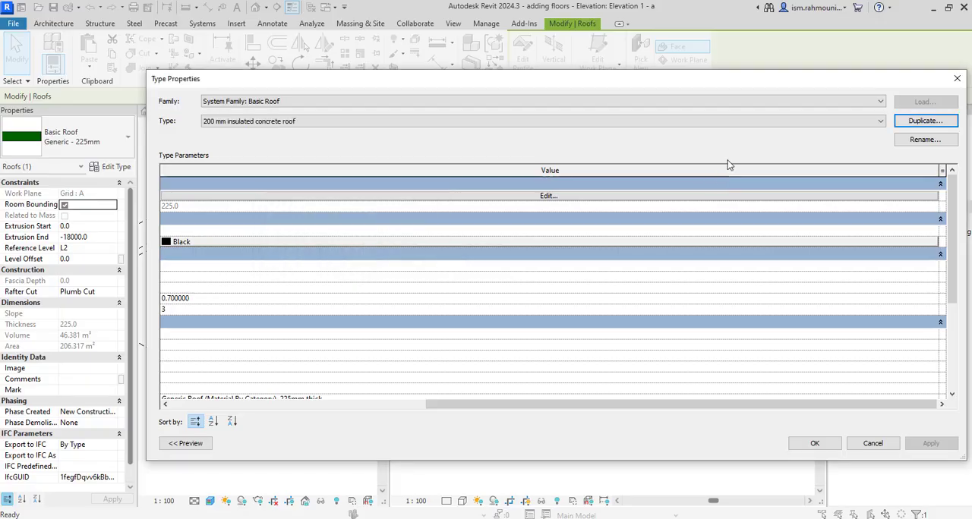
Insert a layer in the new roof type's structure with function Finish 1 [4] and thickness 20 mm.
click(600, 195)
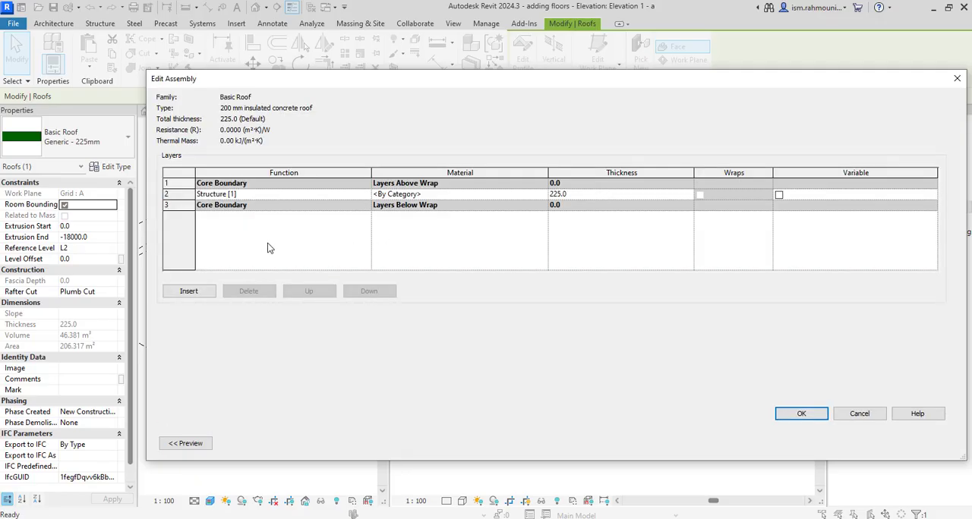
click(196, 295)
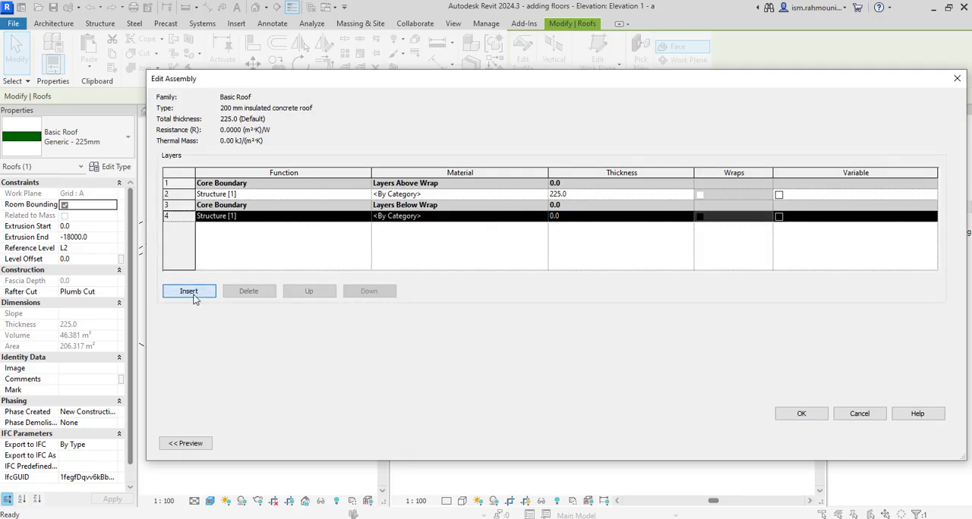
click(367, 217)
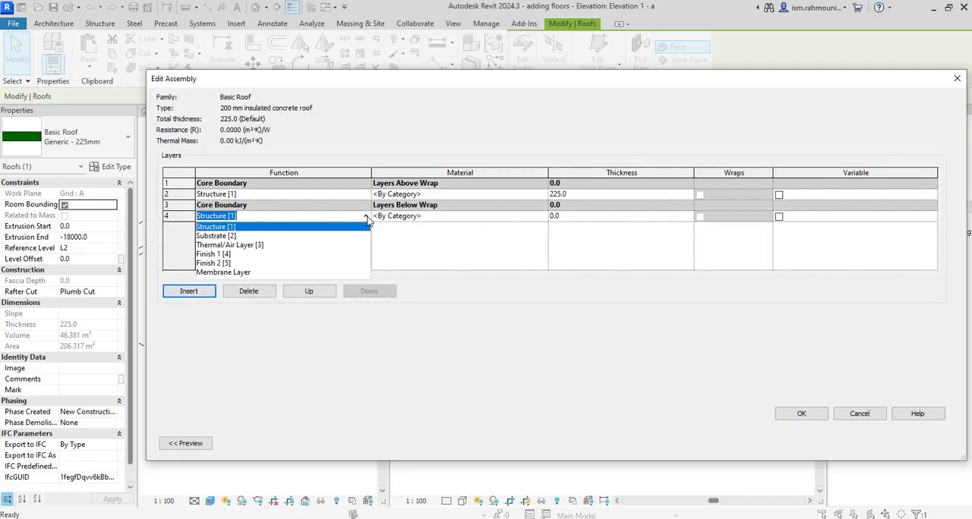
click(224, 254)
click(573, 220)
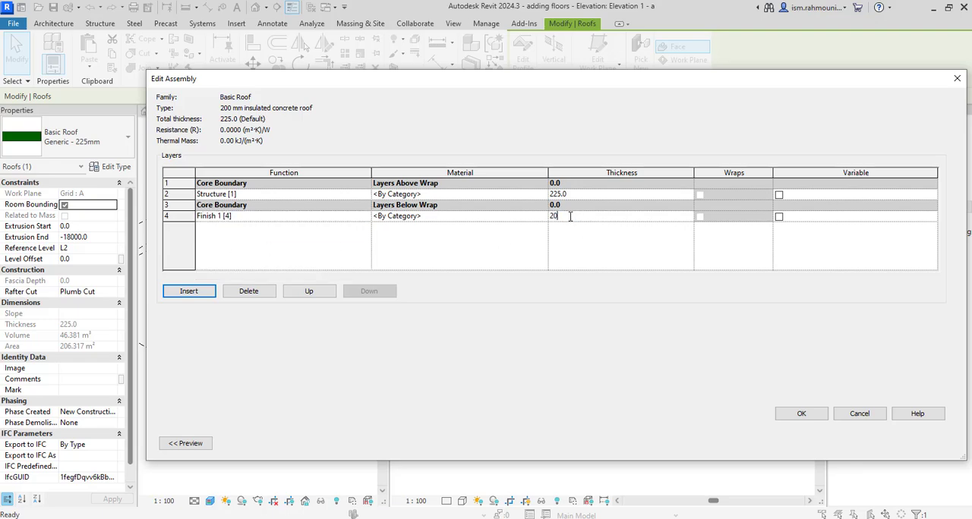
Find the roof tile material in the project materials and assign it to the Finish 1 [4] layer.
click(542, 219)
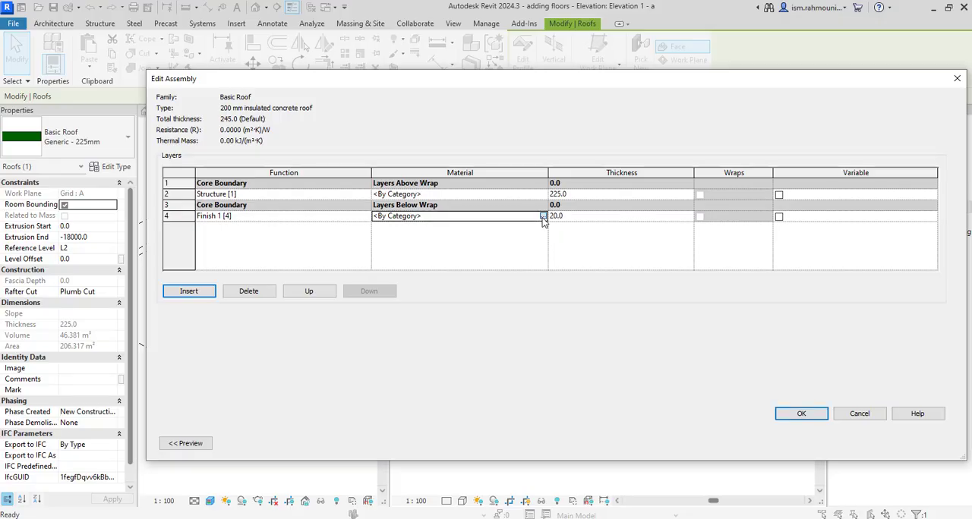
click(542, 217)
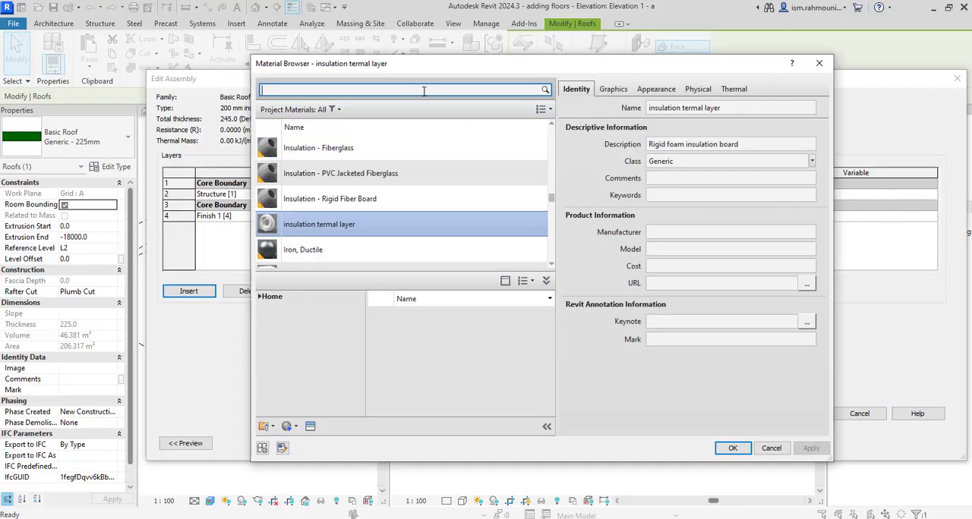
click(422, 91)
text(roof tile)
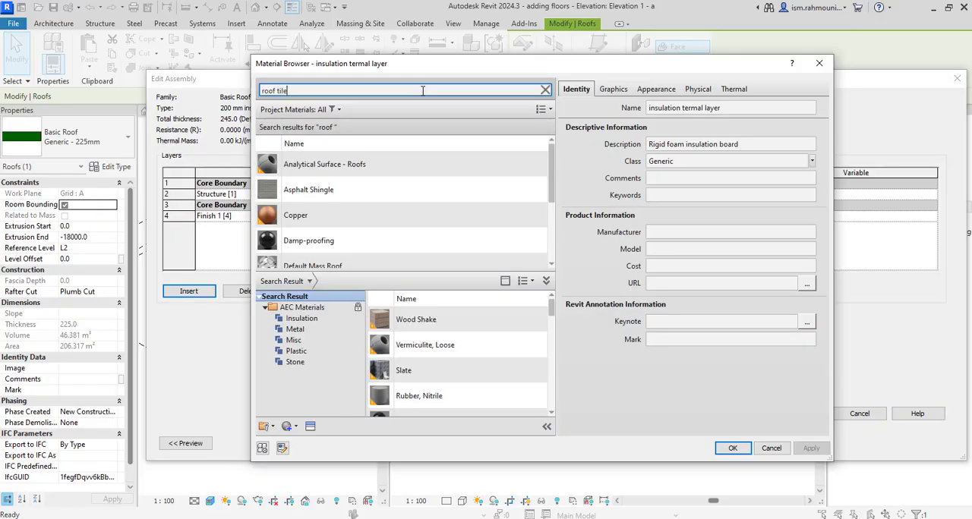
click(429, 165)
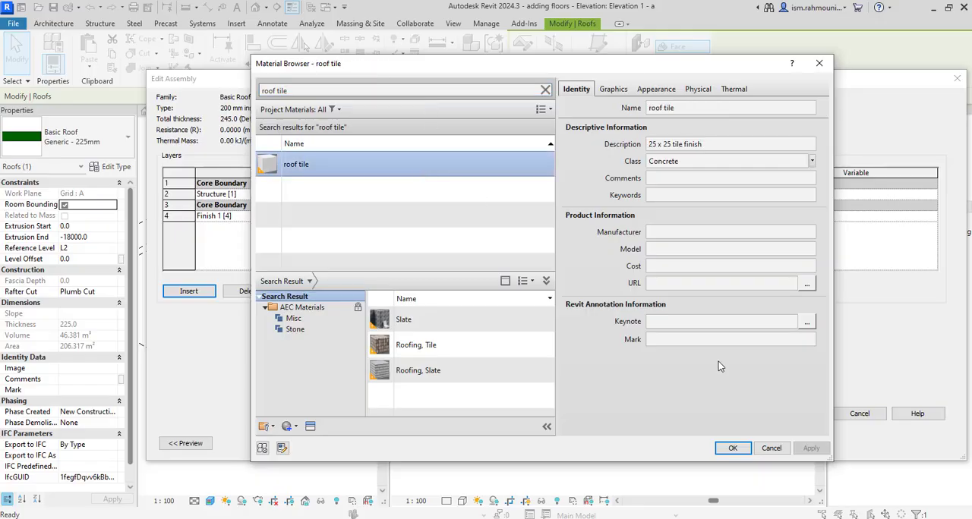
click(731, 448)
Insert another layer in the roof assembly and set its function to Thermal/Air Layer [3].
click(191, 293)
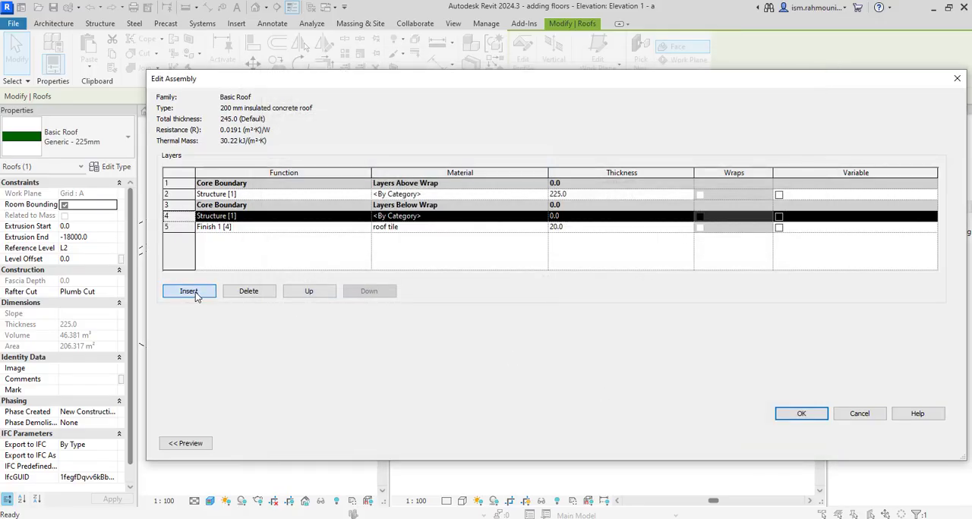
click(352, 228)
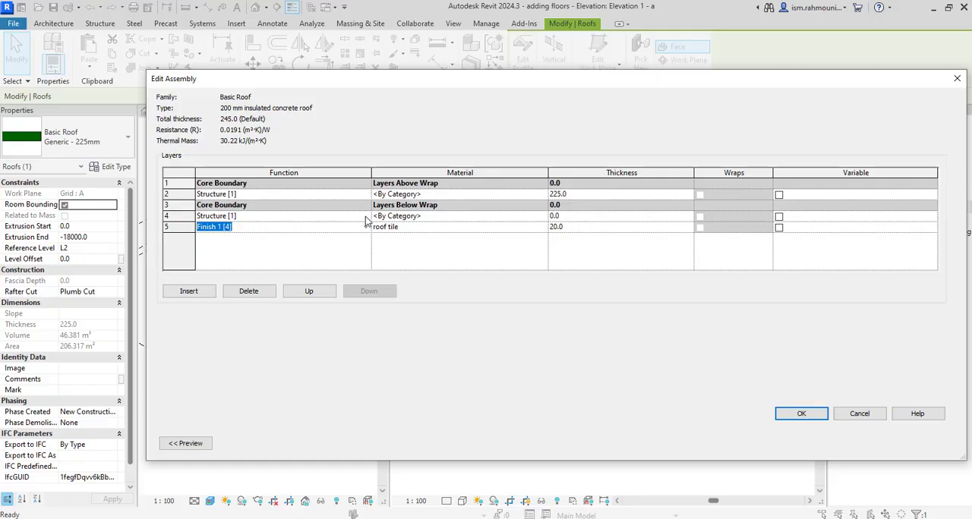
click(365, 217)
click(250, 245)
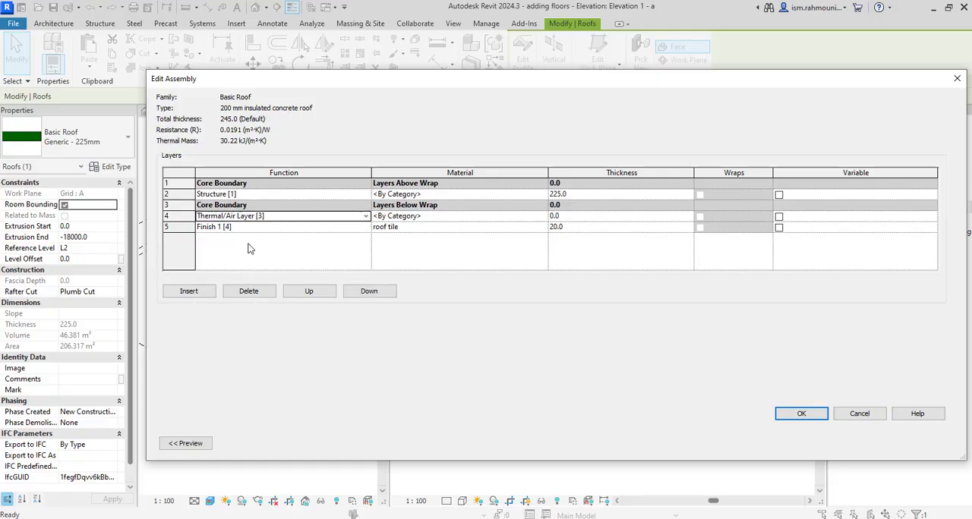
Give the Thermal/Air Layer [3] the "insulation termal layer" material and a thickness of 50 mm.
click(535, 216)
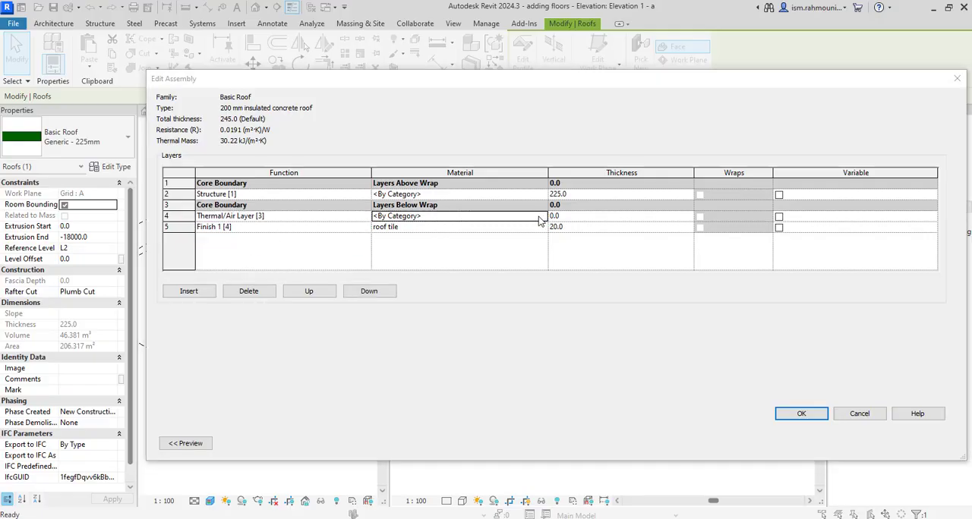
click(542, 216)
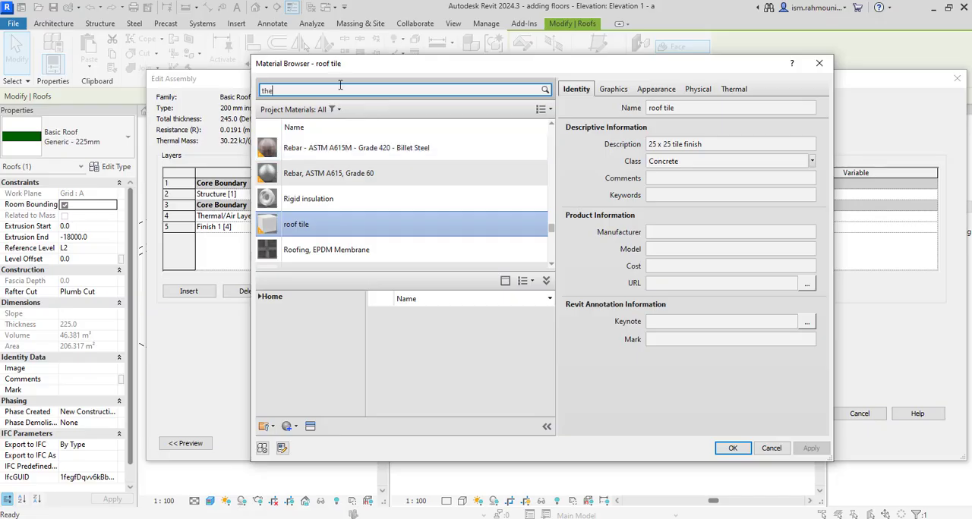
click(340, 85)
text(therma)
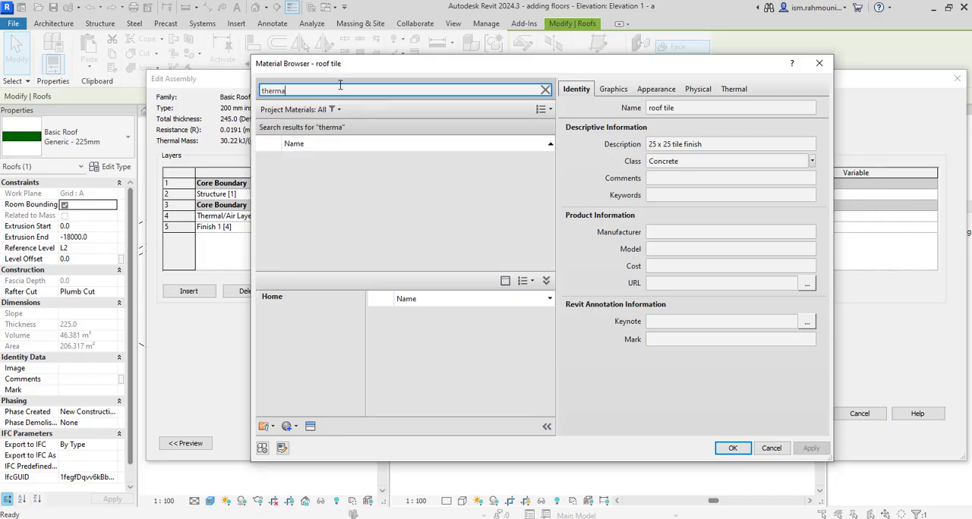
text(l ins)
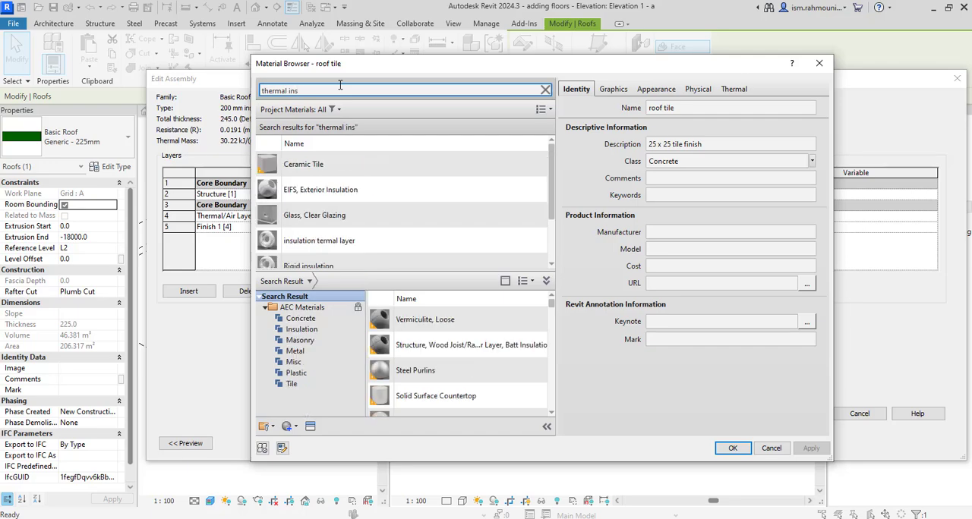
click(308, 240)
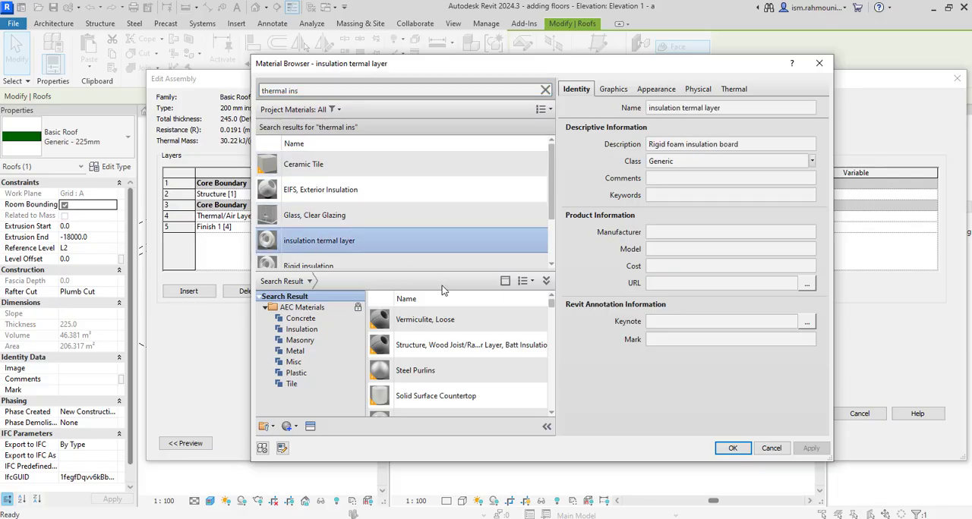
click(727, 449)
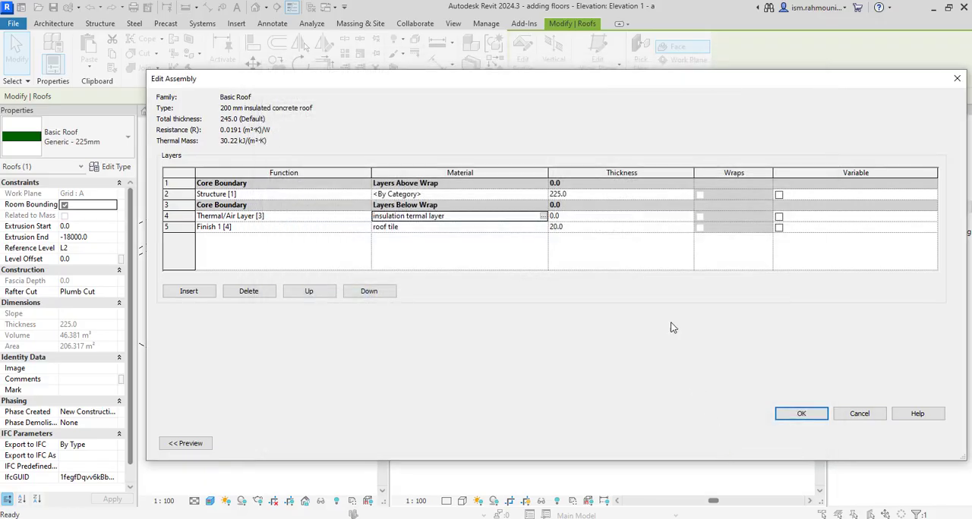
click(604, 216)
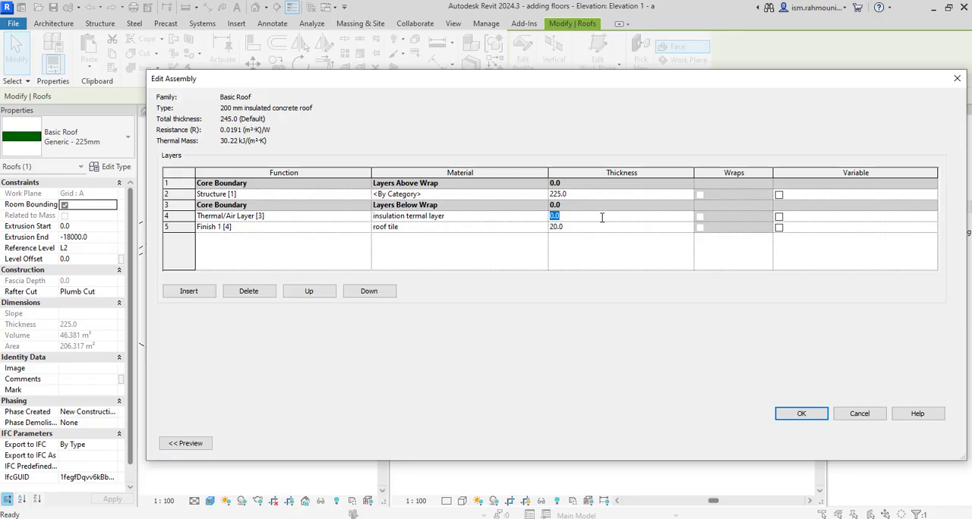
key(Tab)
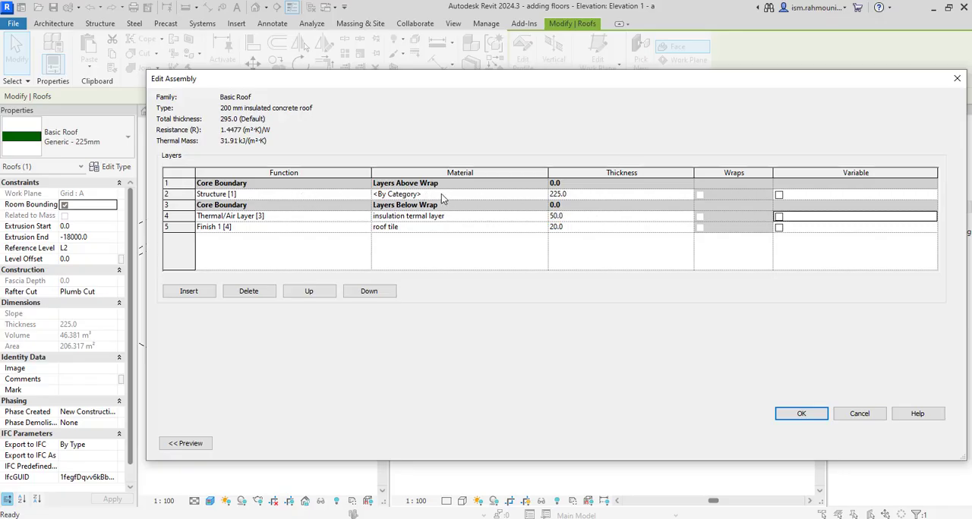
Set the thickness of the roof's Structure [1] layer to 100 mm.
click(615, 197)
text(1)
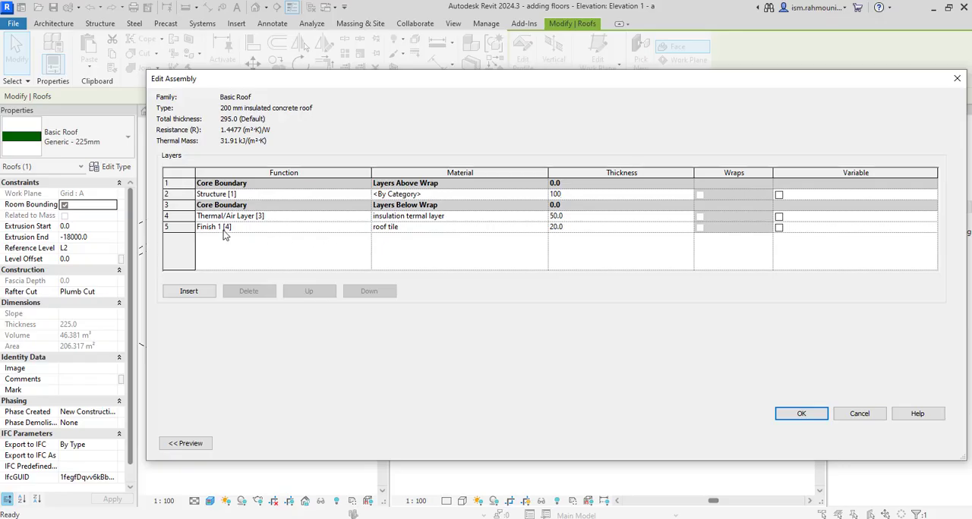
text(00)
Move the roof tile finish layer to the top of the assembly and the thermal layer above the structure layer.
click(189, 226)
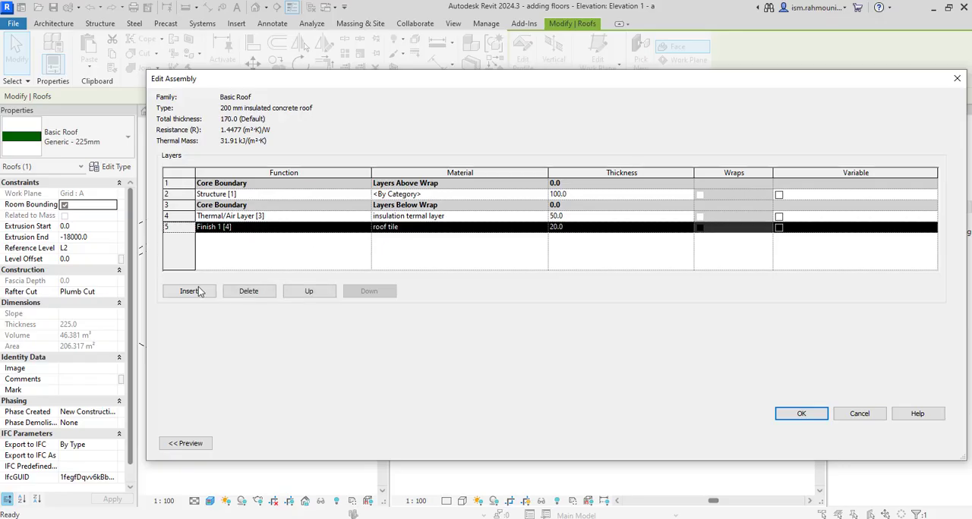
click(317, 292)
click(317, 292)
click(316, 293)
click(317, 293)
click(186, 228)
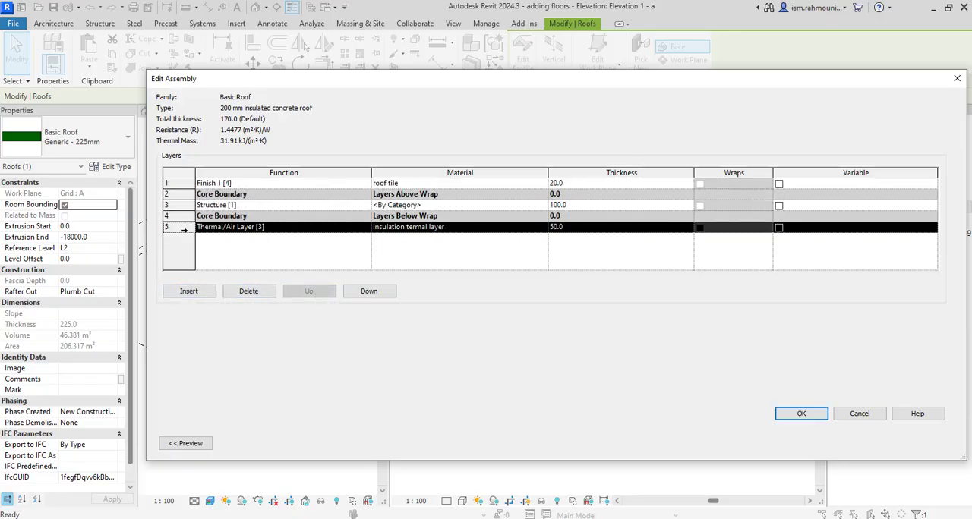
click(307, 294)
click(308, 293)
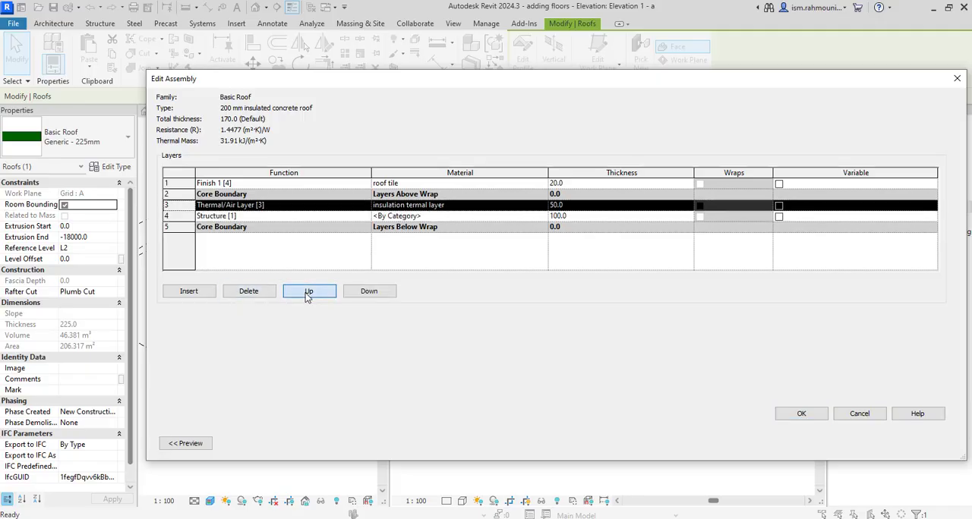
click(307, 293)
Accept the edited assembly and apply the new type to the curved roof, then inspect the roof edge in 3D.
click(801, 413)
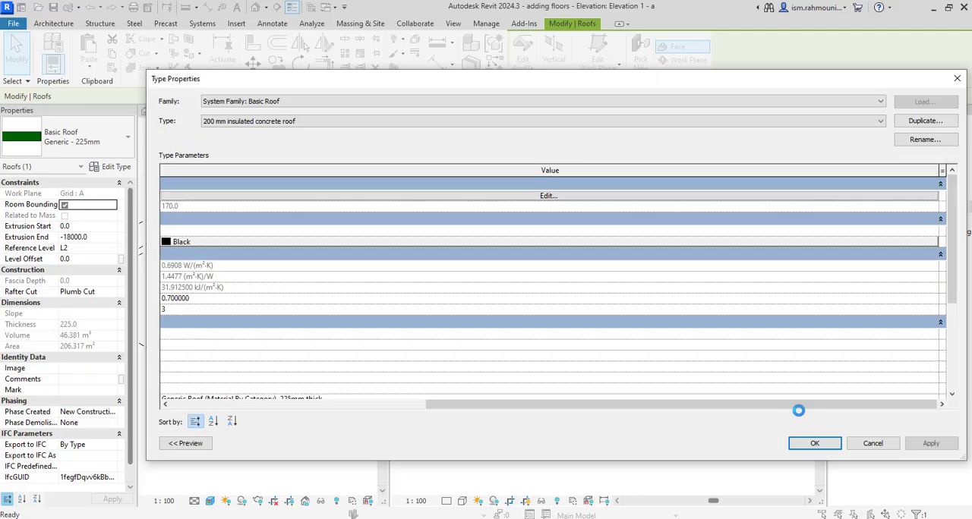
click(827, 446)
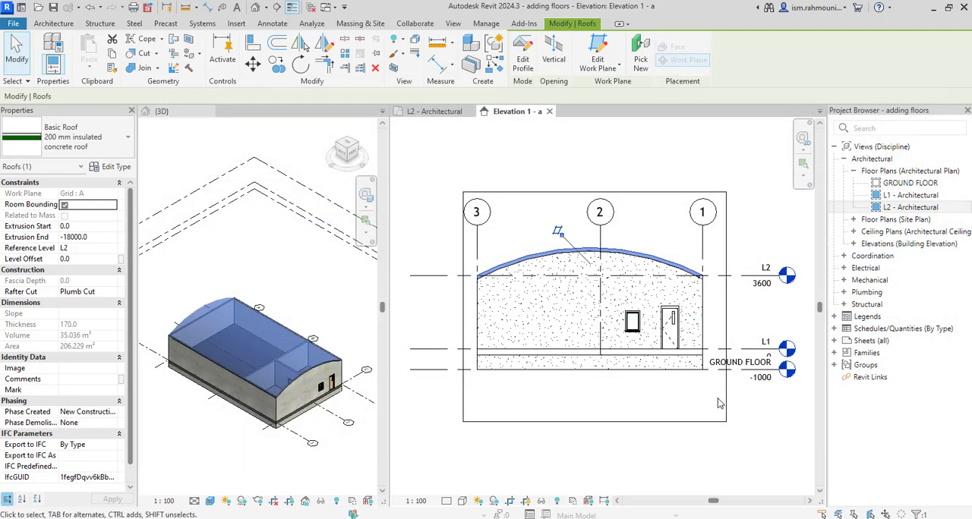
click(431, 386)
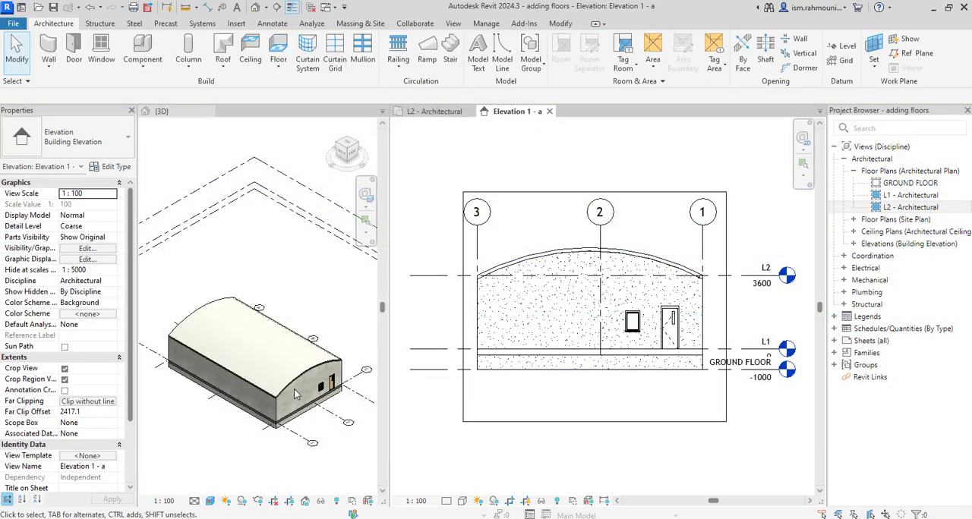
scroll(297, 394, up, 5)
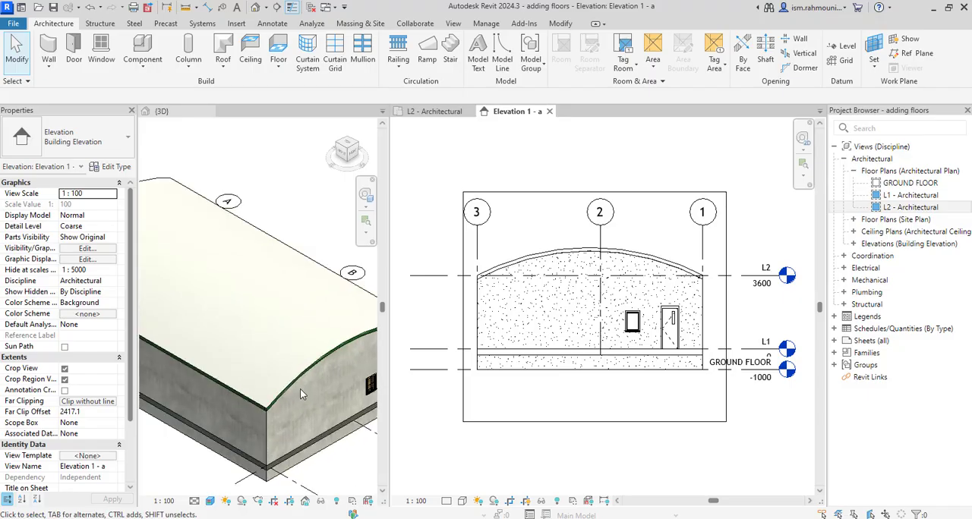